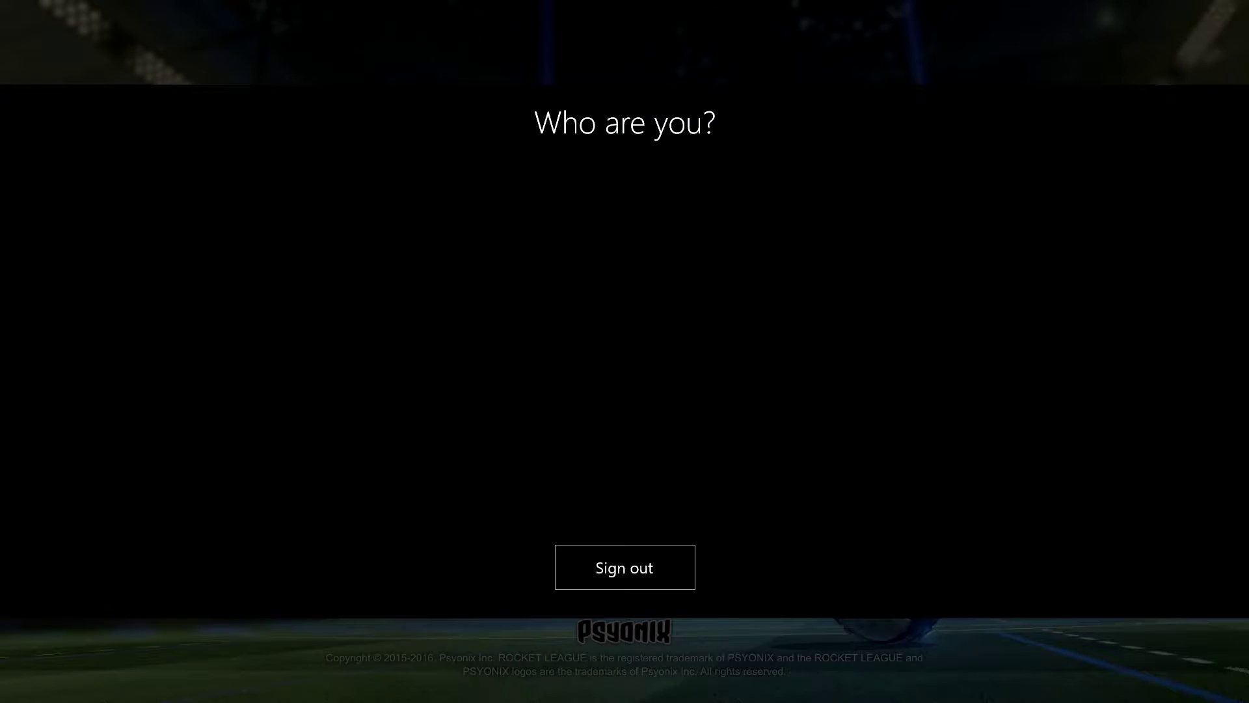
Pick your profile at the Who are you? picker and continue past the title screen to Rocket League's main menu.
{"action": "key", "text": "Right"}
{"action": "key", "text": "Right"}
{"action": "key", "text": "Return"}
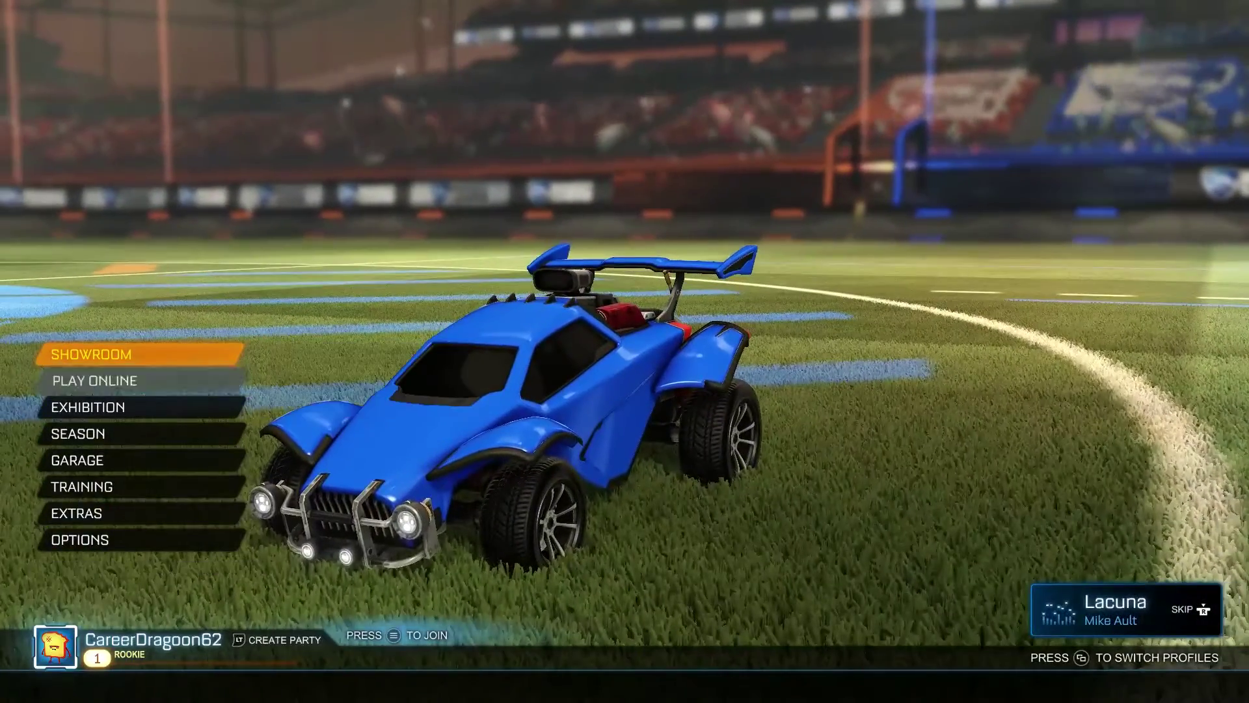
{"action": "key", "text": "Down"}
{"action": "key", "text": "Down"}
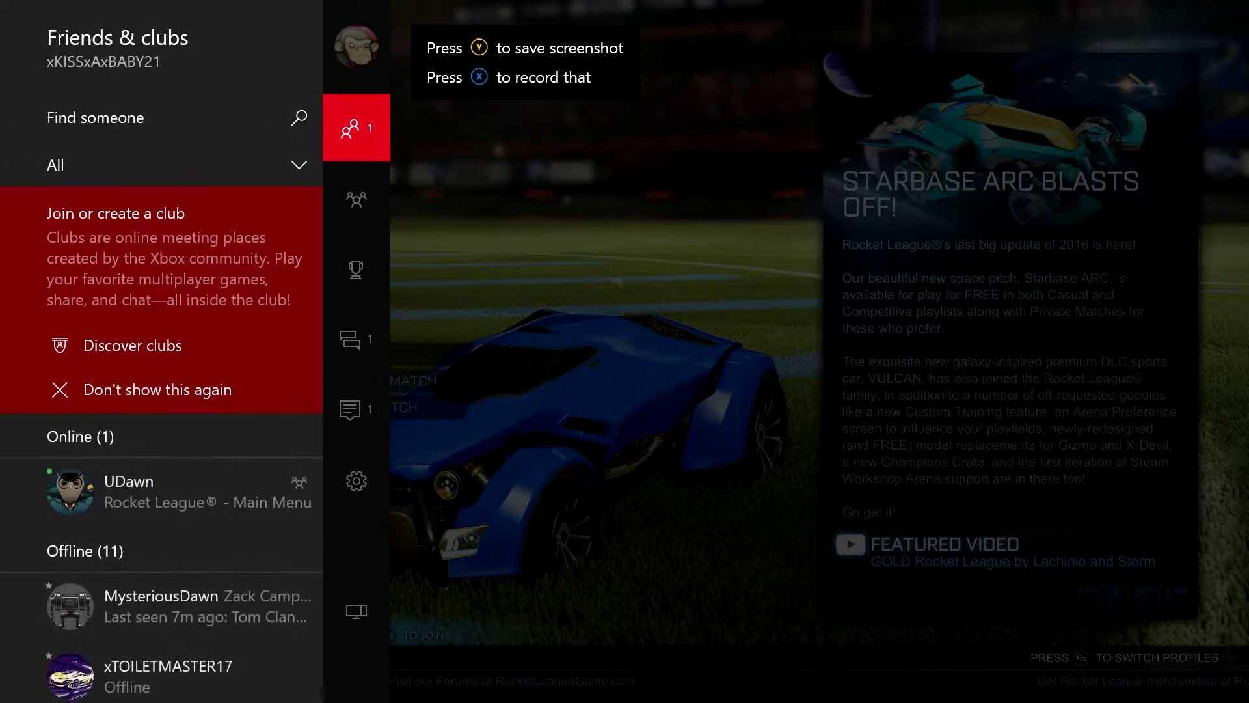
From the Xbox guide's Sign in tab, choose Add & manage, then Add new.
{"action": "key", "text": "Escape"}
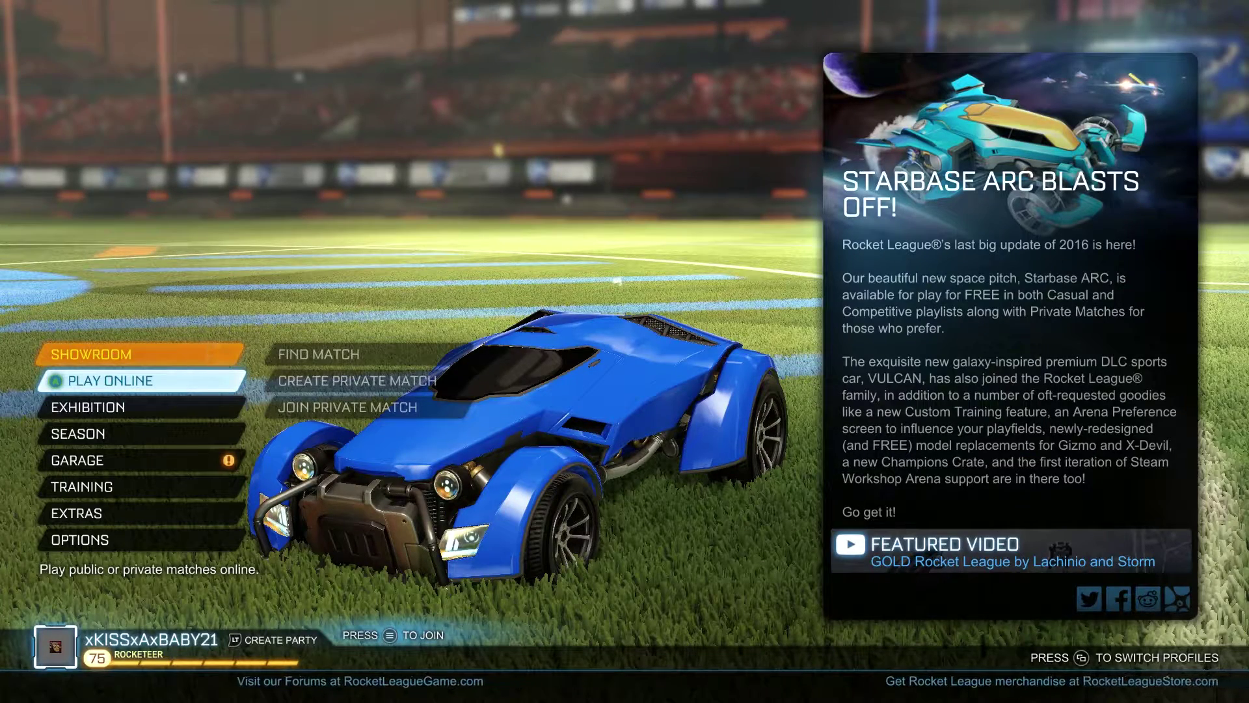
{"action": "key", "text": "super"}
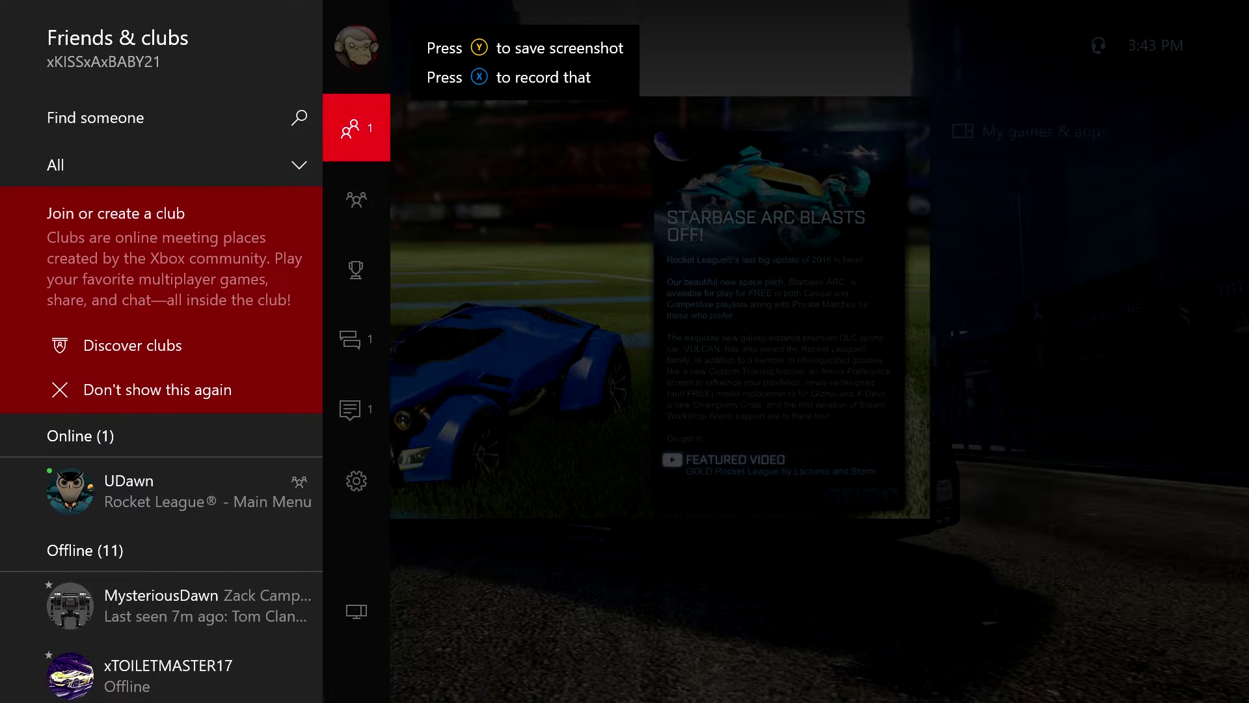
{"action": "key", "text": "Up"}
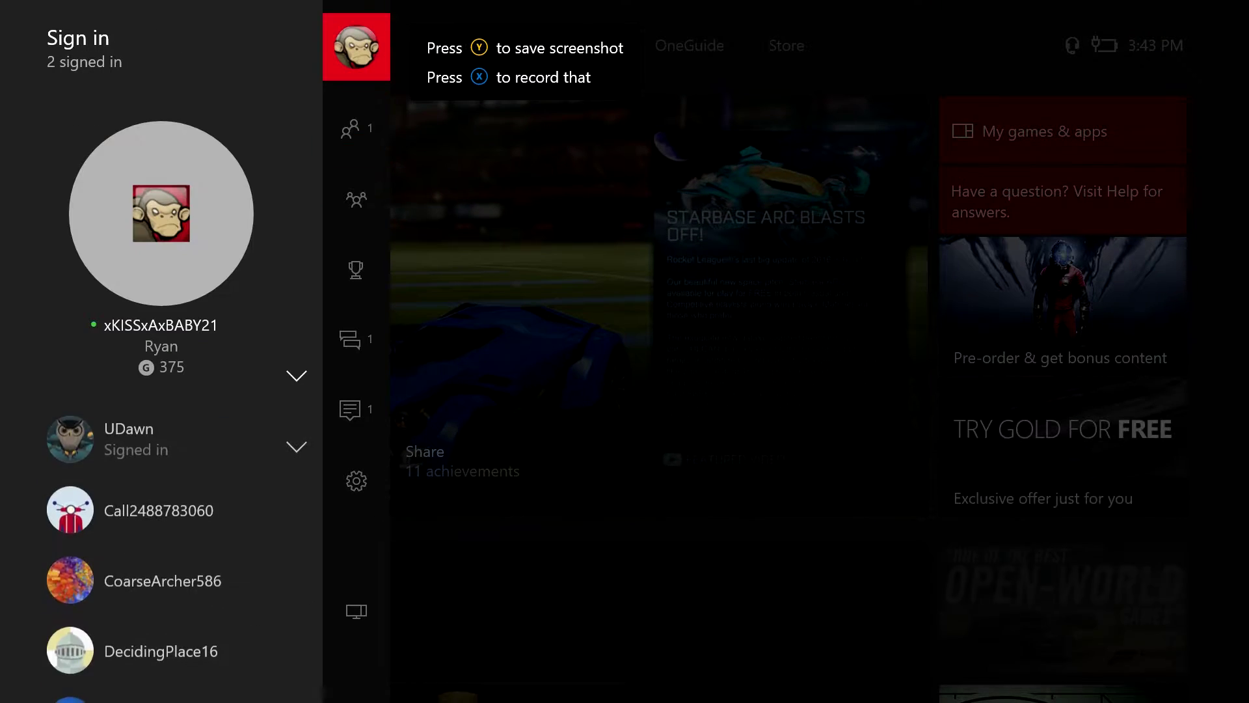
{"action": "key", "text": "Down"}
{"action": "key", "text": "Down"}
{"action": "key", "text": "Down"}
{"action": "key", "text": "Down"}
{"action": "key", "text": "Down"}
{"action": "key", "text": "Down"}
{"action": "key", "text": "Down"}
{"action": "key", "text": "Down"}
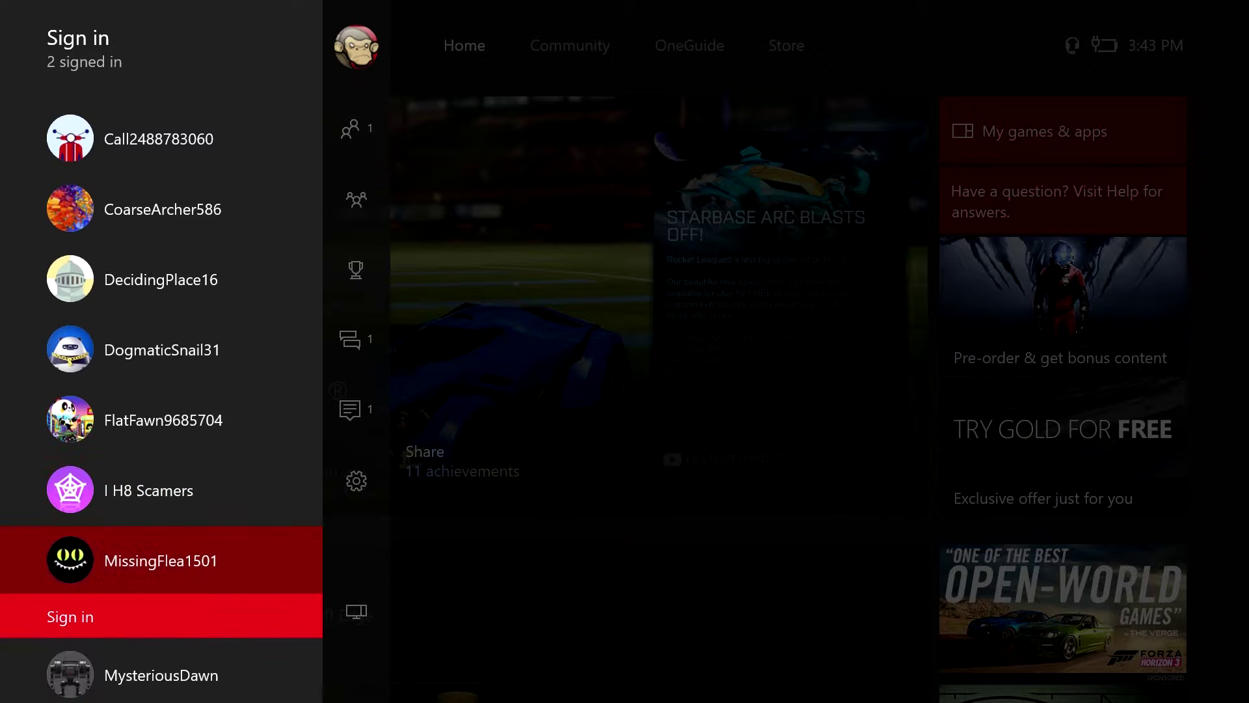
{"action": "key", "text": "Down"}
{"action": "key", "text": "Down"}
{"action": "key", "text": "Down"}
{"action": "key", "text": "Down"}
{"action": "key", "text": "Down"}
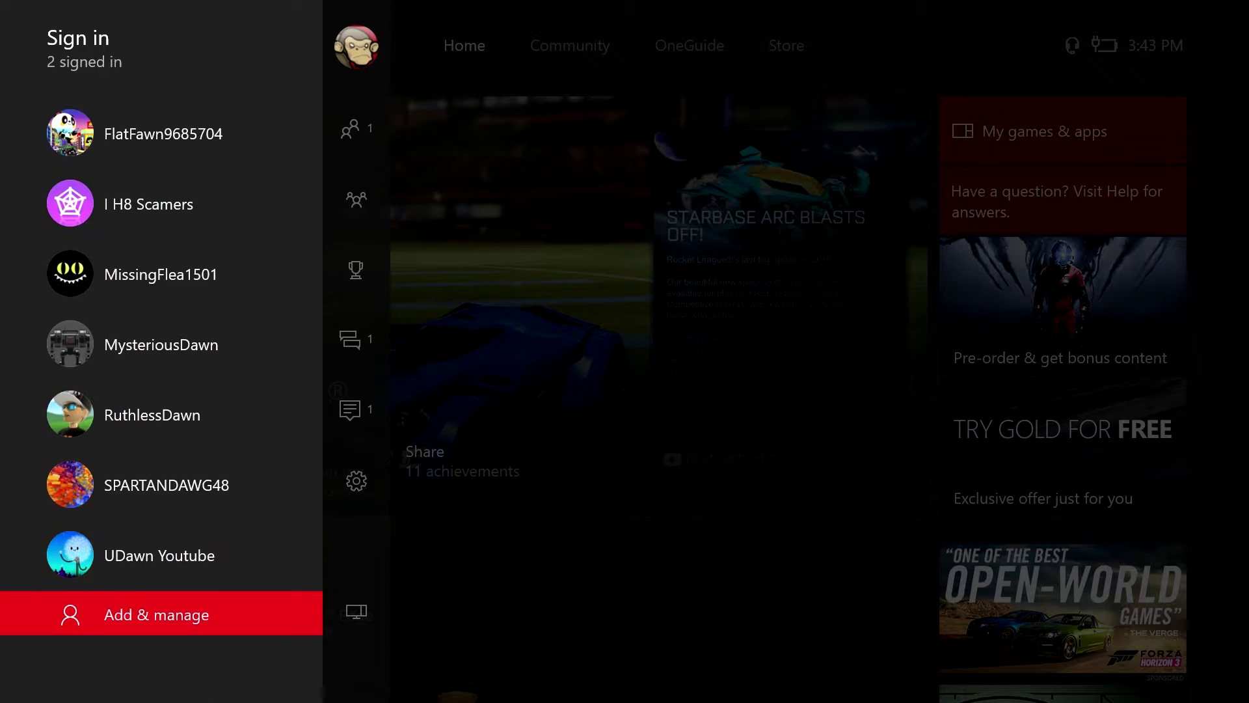
{"action": "key", "text": "Escape"}
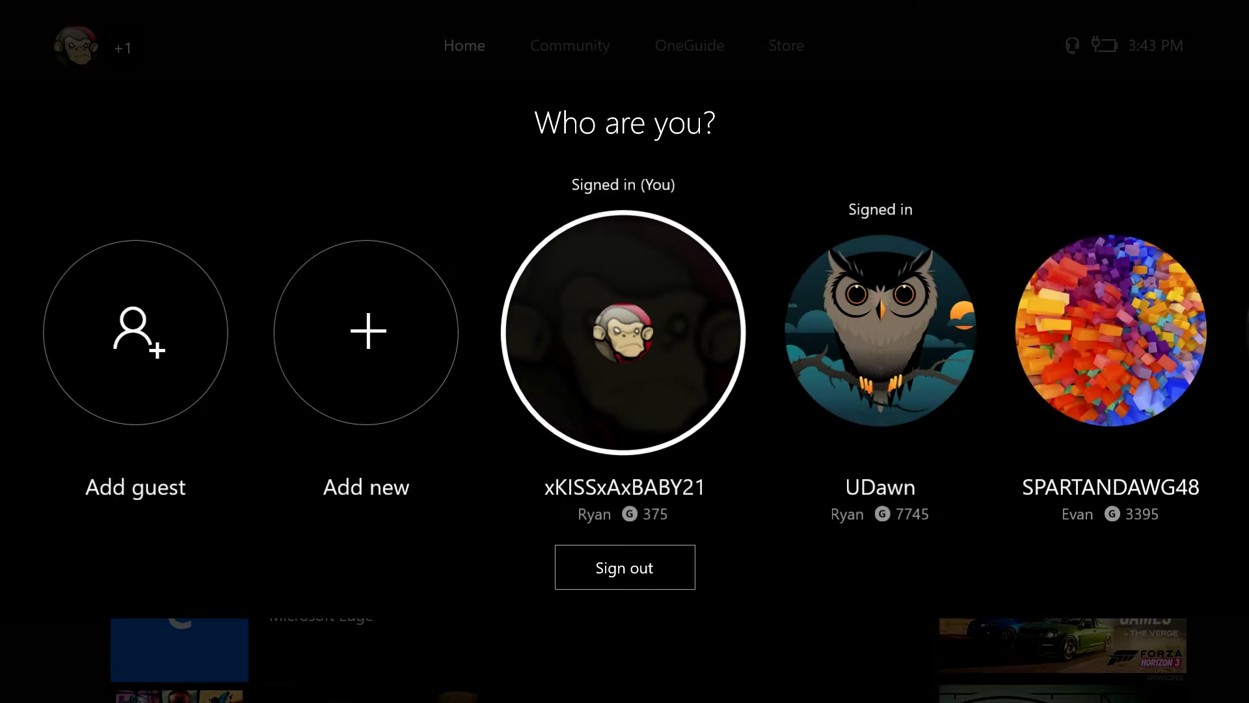
{"action": "key", "text": "Left"}
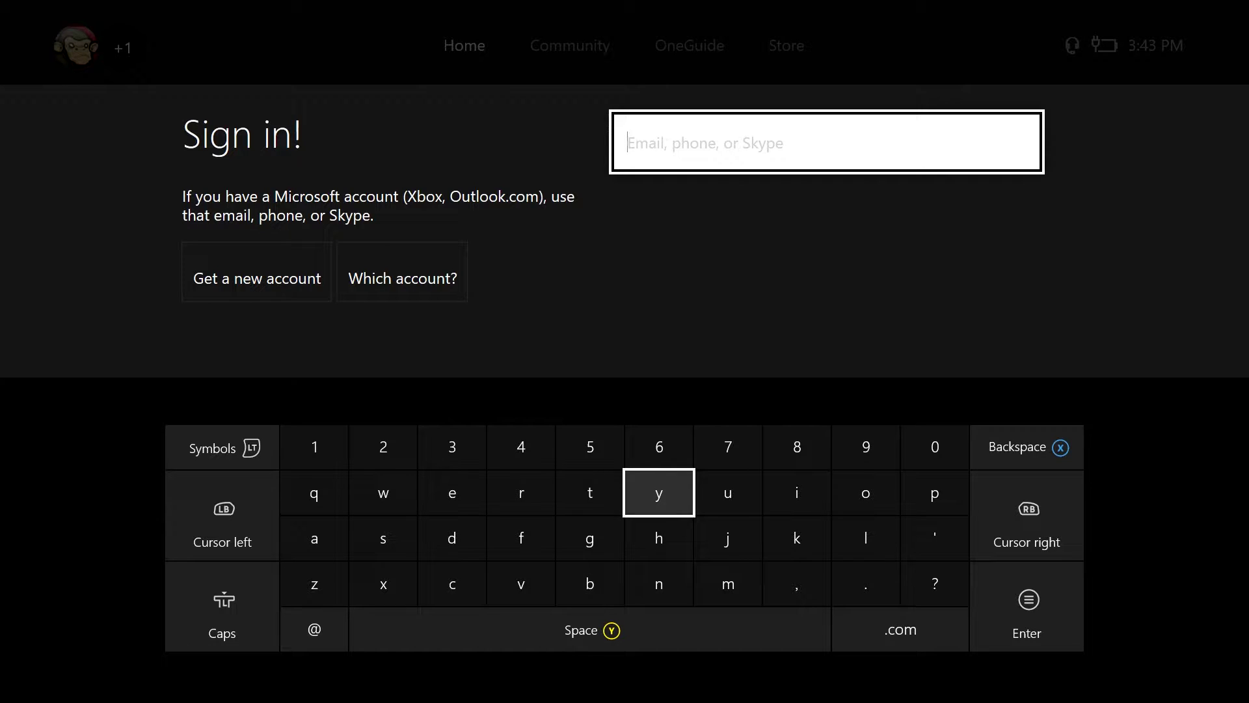
{"action": "key", "text": "Left"}
Dismiss the on-screen keyboard and choose Get a new account.
{"action": "key", "text": "Left"}
{"action": "key", "text": "Up"}
{"action": "key", "text": "Left"}
{"action": "key", "text": "Escape"}
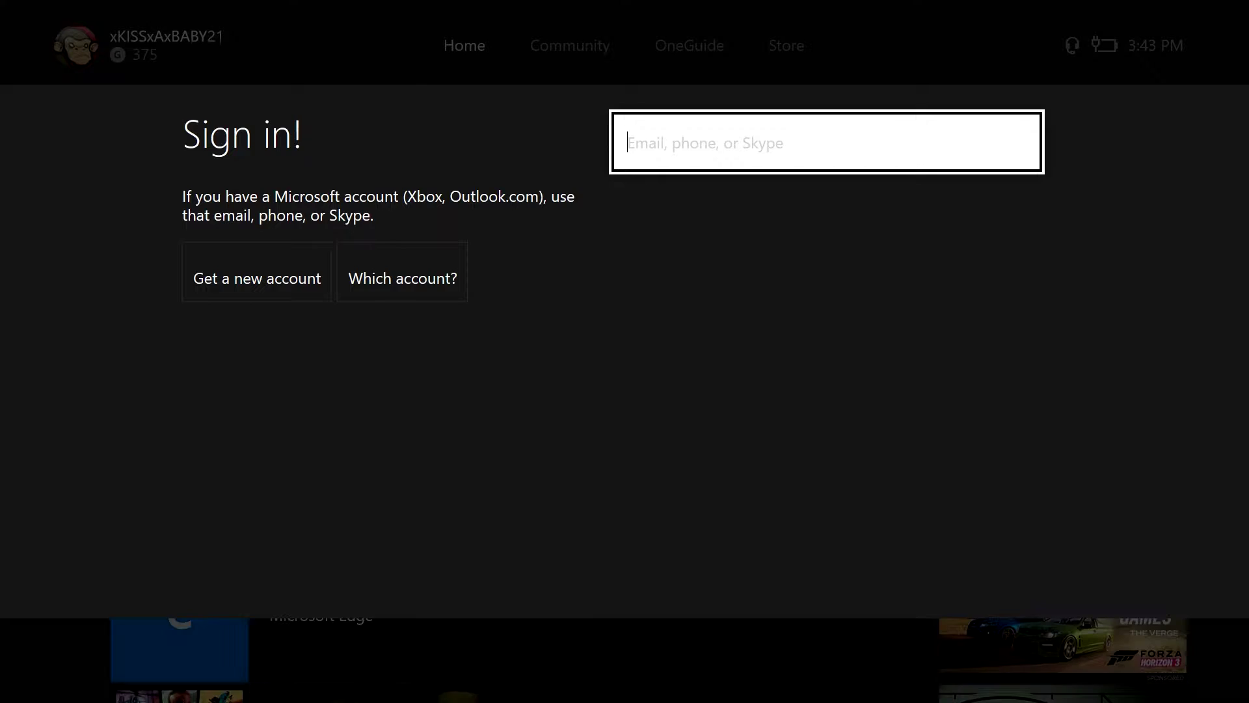
{"action": "key", "text": "Left"}
{"action": "key", "text": "Left"}
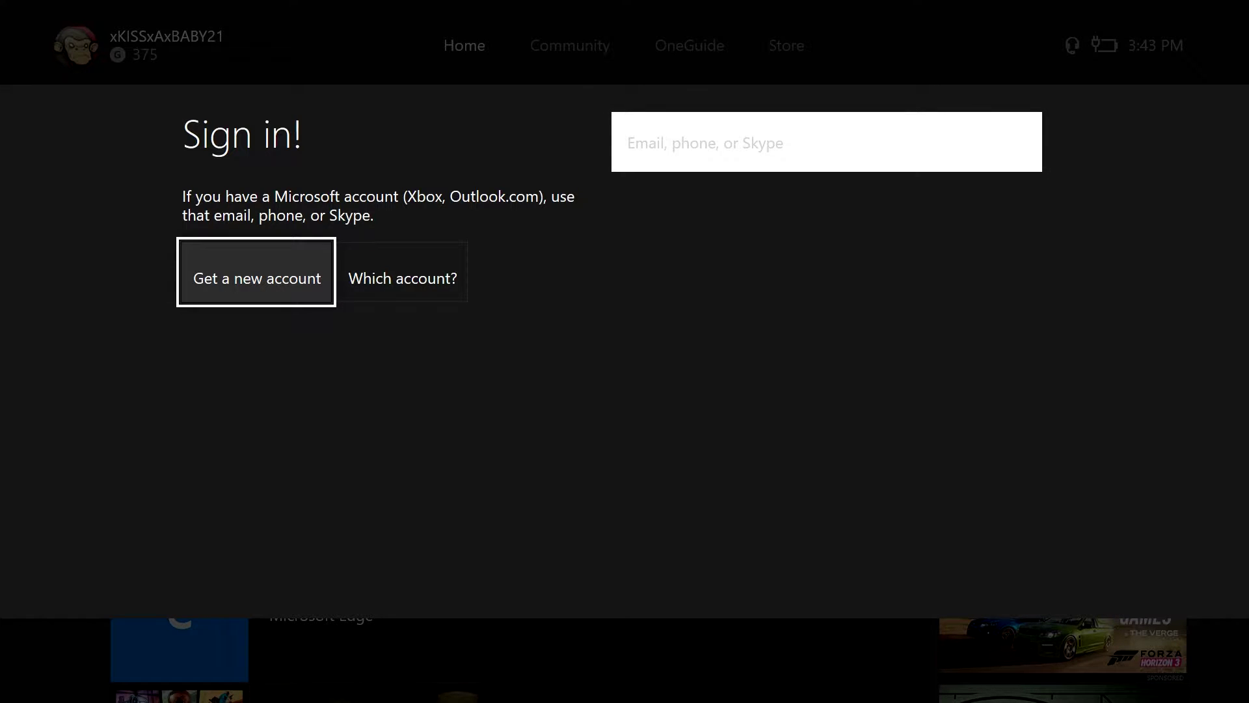
{"action": "key", "text": "Return"}
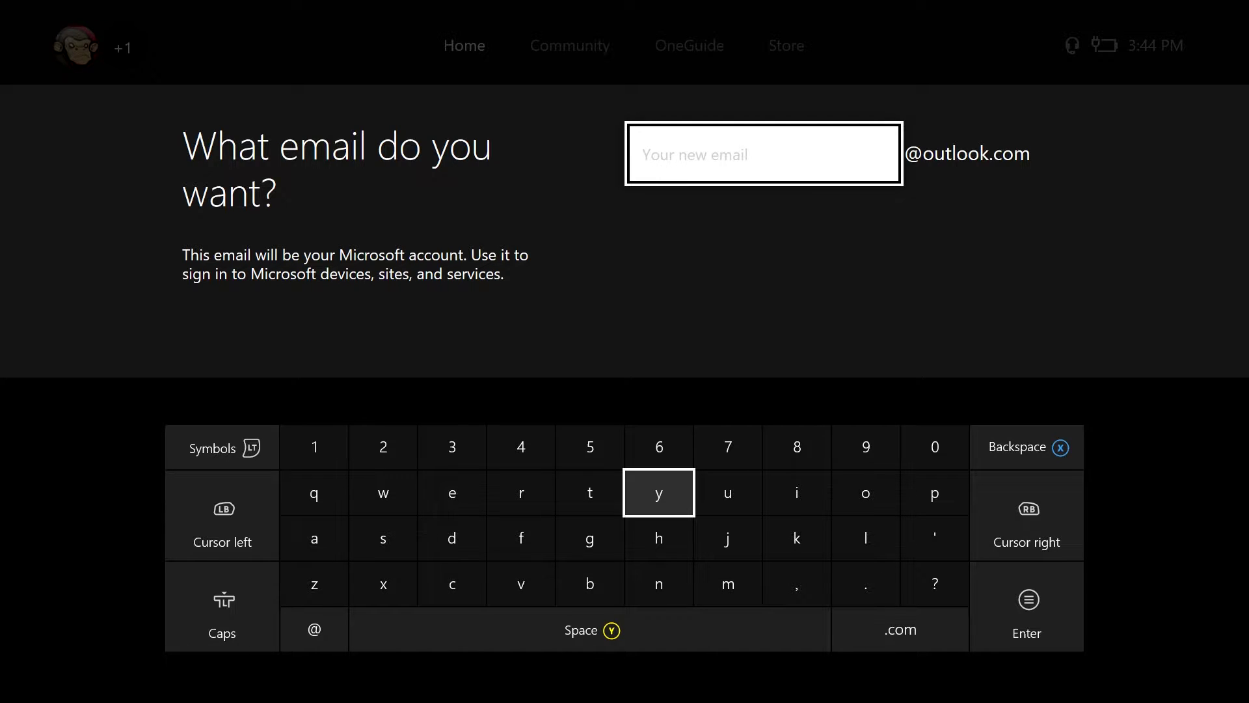
{"action": "key", "text": "Left"}
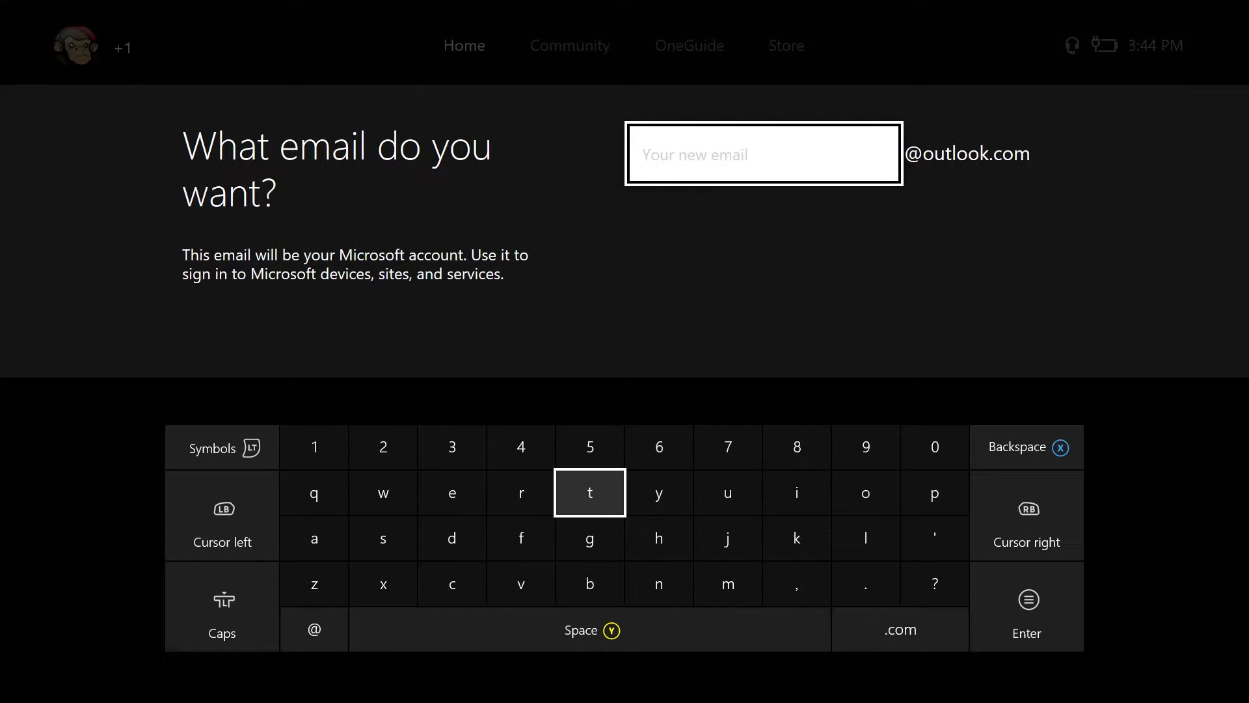
{"action": "key", "text": "Caps_Lock"}
{"action": "key", "text": "Left"}
{"action": "key", "text": "Down"}
{"action": "key", "text": "Left"}
{"action": "key", "text": "Left"}
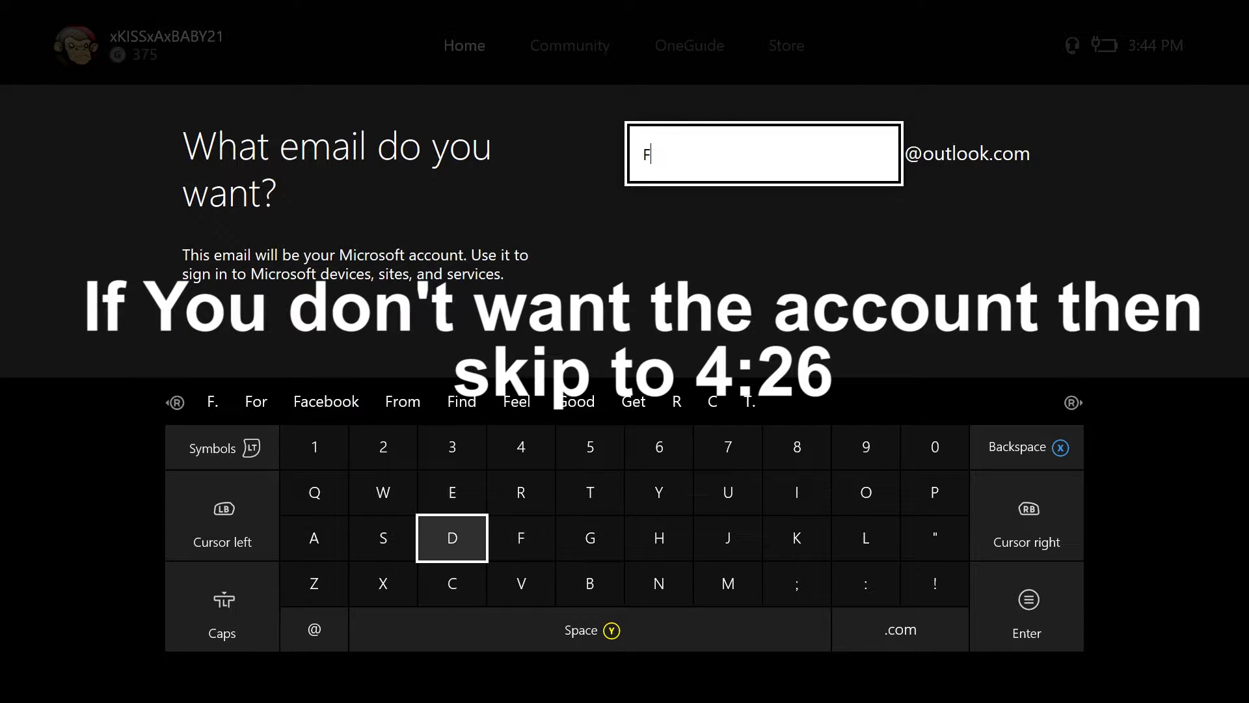
{"action": "key", "text": "Left"}
{"action": "key", "text": "Right"}
{"action": "key", "text": "Right"}
{"action": "key", "text": "Right"}
{"action": "key", "text": "Right"}
{"action": "key", "text": "Right"}
{"action": "key", "text": "Down"}
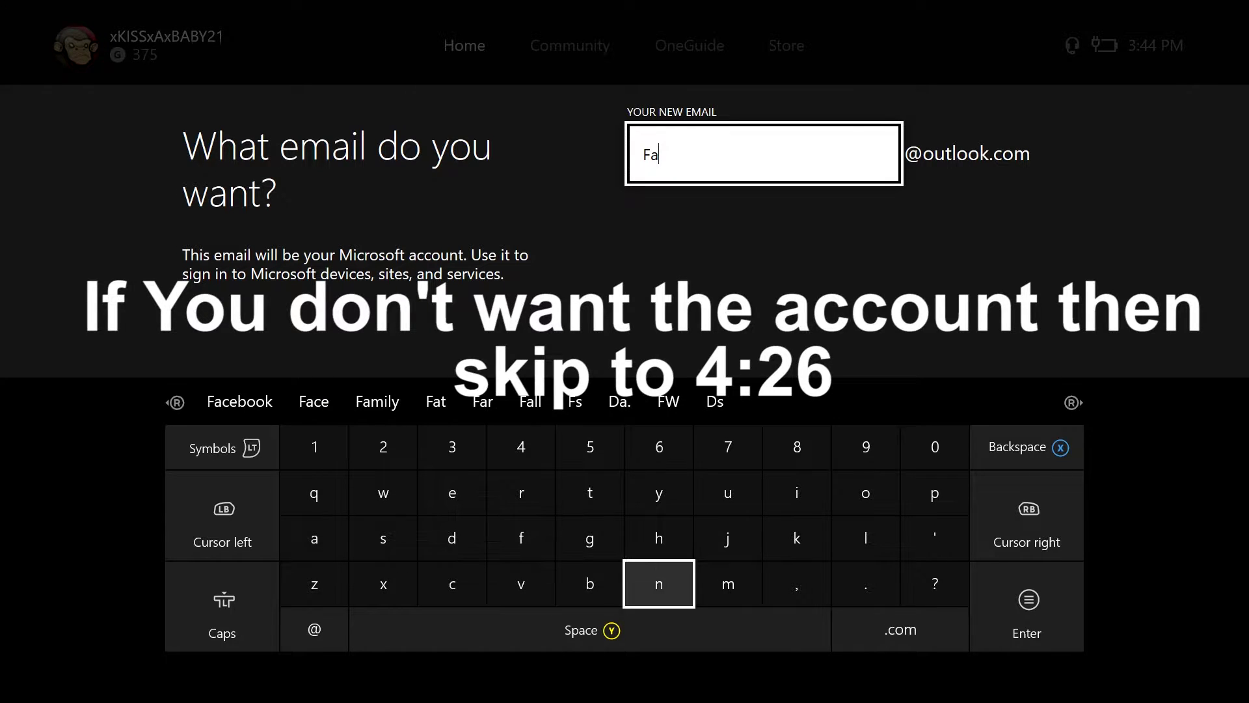
{"action": "key", "text": "Left"}
{"action": "key", "text": "Left"}
{"action": "key", "text": "Left"}
{"action": "key", "text": "Left"}
{"action": "key", "text": "Up"}
{"action": "key", "text": "Right"}
{"action": "key", "text": "Right"}
{"action": "key", "text": "Right"}
{"action": "key", "text": "Right"}
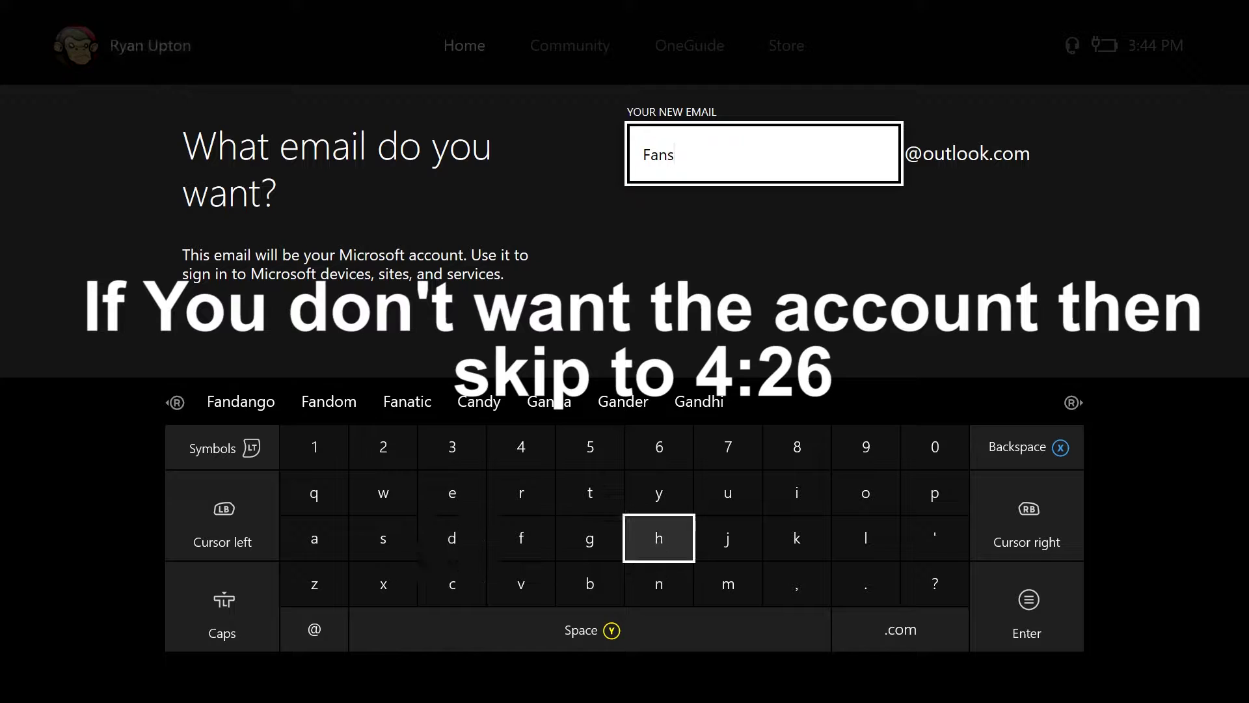
{"action": "key", "text": "Up"}
{"action": "key", "text": "Right"}
{"action": "key", "text": "Right"}
{"action": "key", "text": "Right"}
{"action": "key", "text": "Left"}
{"action": "key", "text": "Left"}
{"action": "key", "text": "Left"}
{"action": "key", "text": "Left"}
{"action": "key", "text": "Left"}
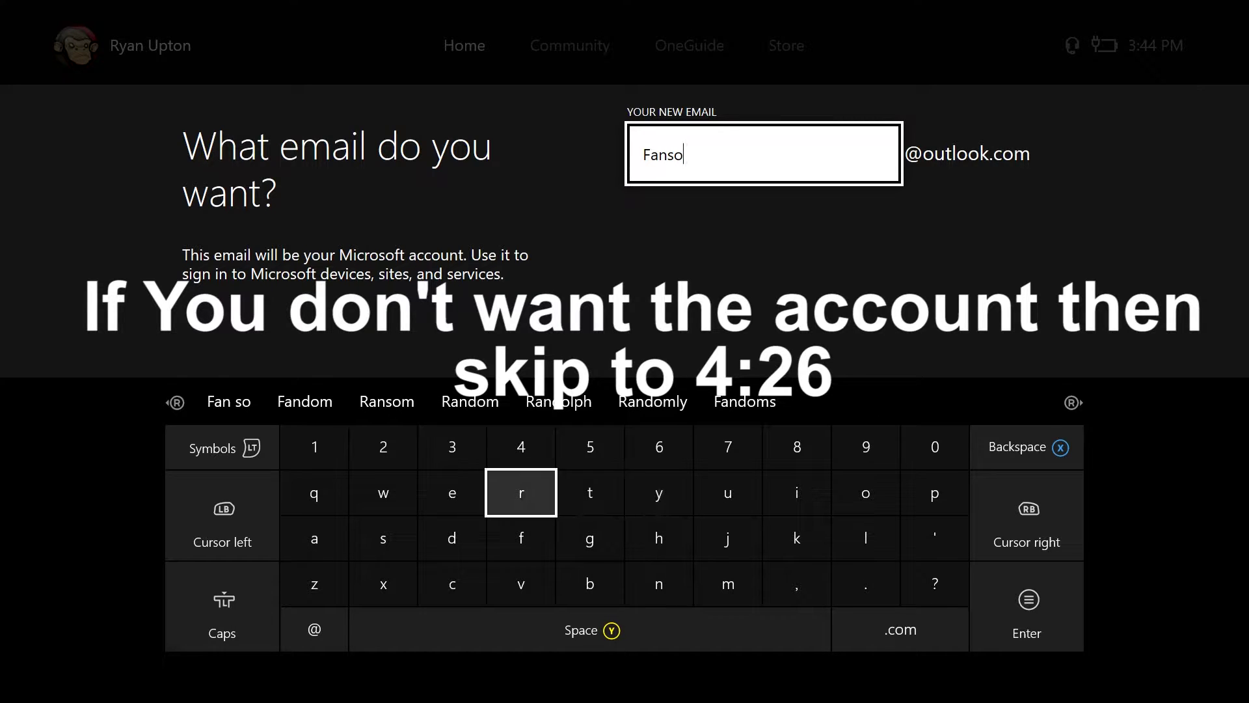
{"action": "key", "text": "Down"}
{"action": "key", "text": "Right"}
{"action": "key", "text": "Right"}
{"action": "key", "text": "Up"}
{"action": "key", "text": "Right"}
{"action": "key", "text": "Left"}
{"action": "key", "text": "Left"}
{"action": "key", "text": "Left"}
{"action": "key", "text": "Left"}
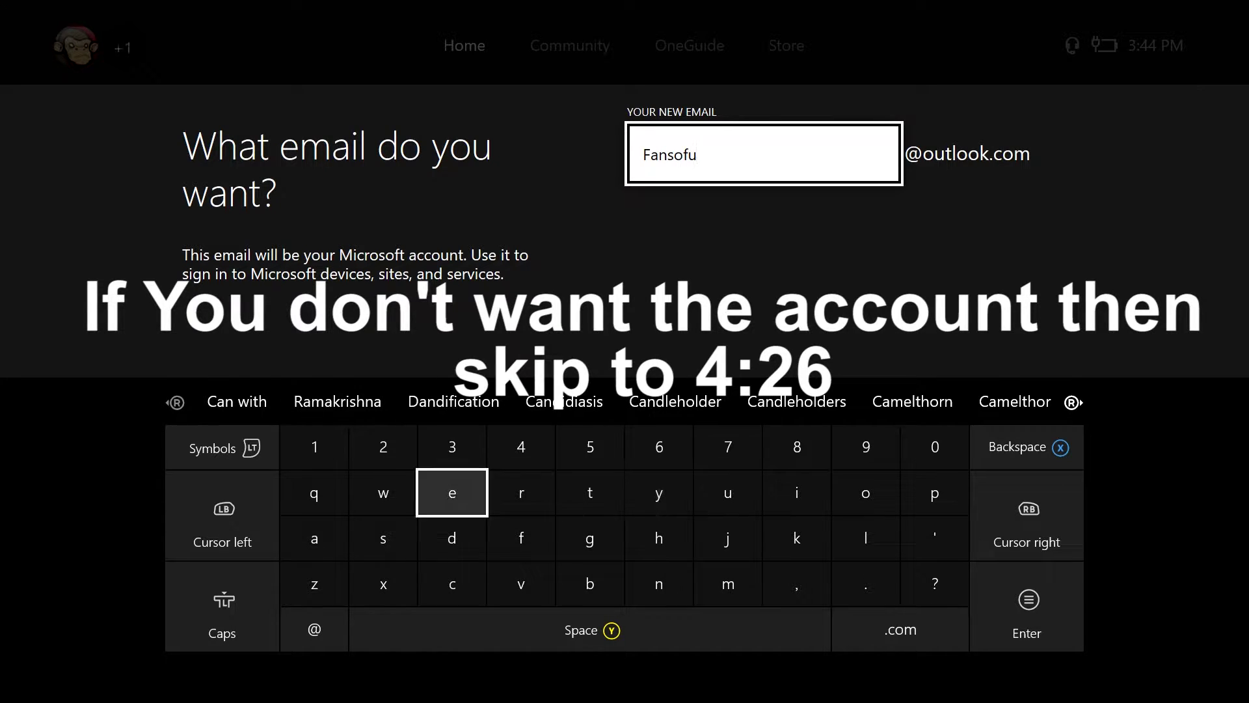
{"action": "key", "text": "Down"}
{"action": "key", "text": "Left"}
{"action": "key", "text": "Left"}
{"action": "key", "text": "Up"}
{"action": "key", "text": "Right"}
{"action": "key", "text": "Right"}
{"action": "key", "text": "Right"}
{"action": "key", "text": "Right"}
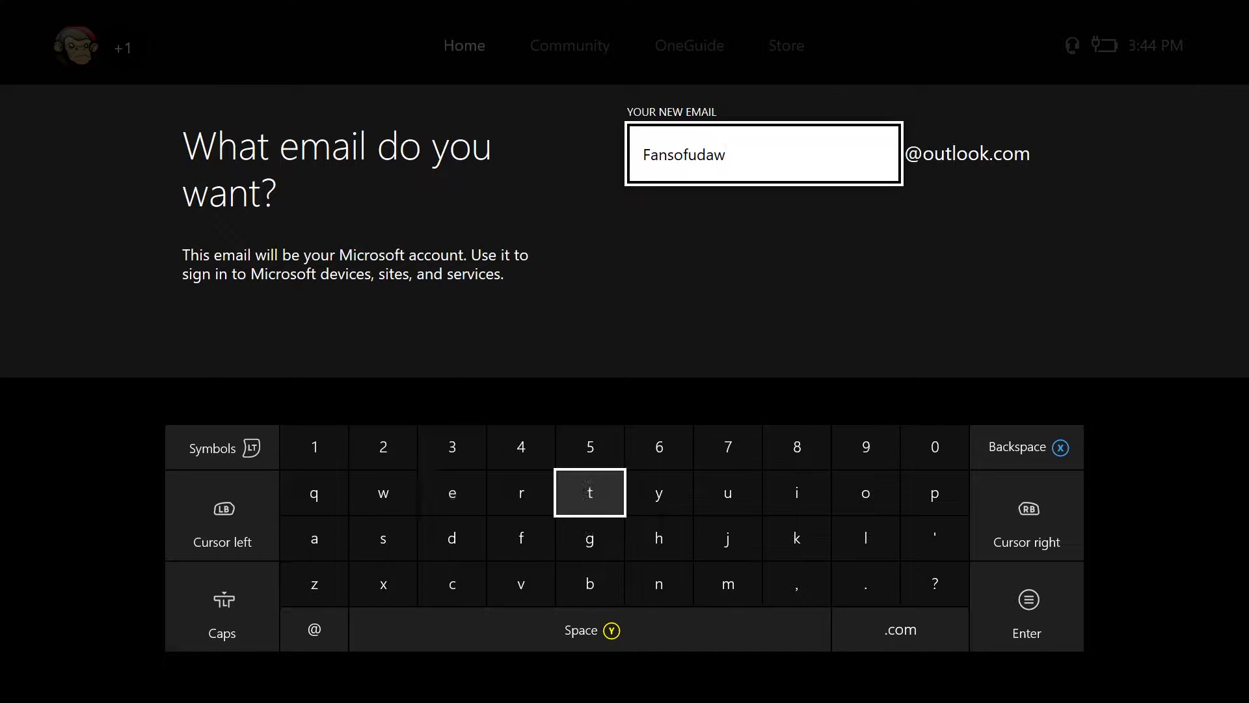
{"action": "key", "text": "Right"}
{"action": "key", "text": "Down"}
{"action": "key", "text": "Down"}
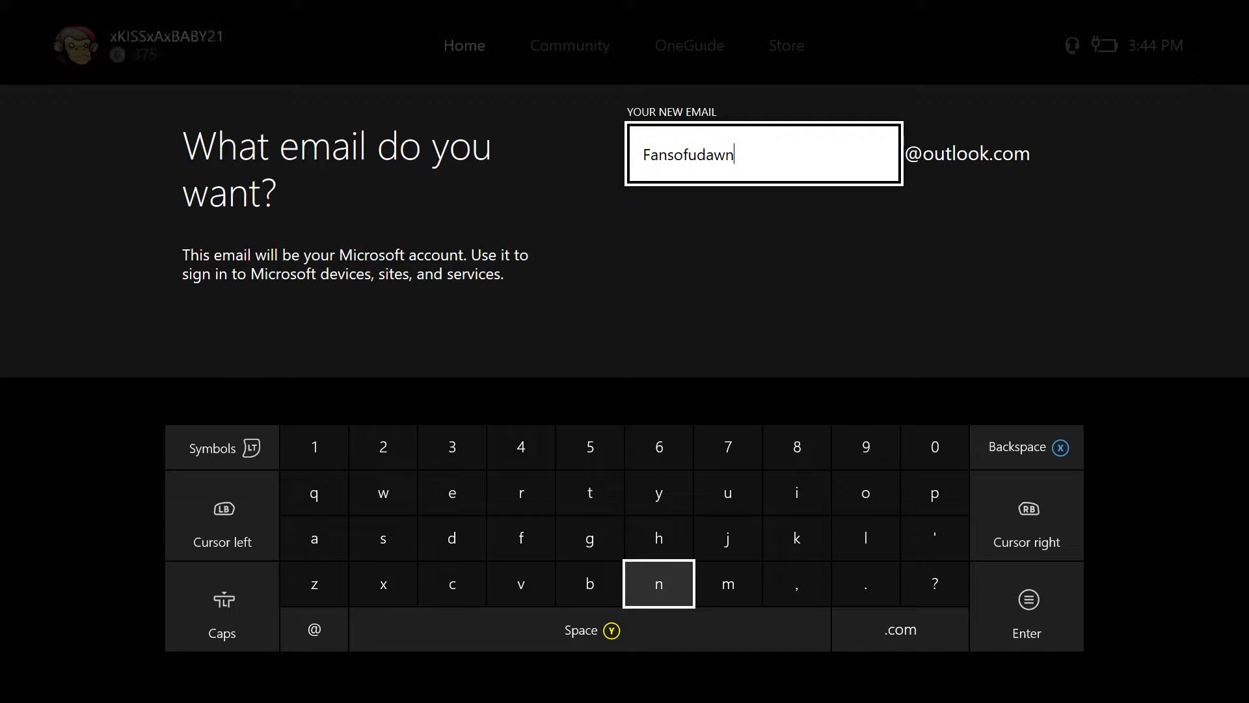
{"action": "key", "text": "Return"}
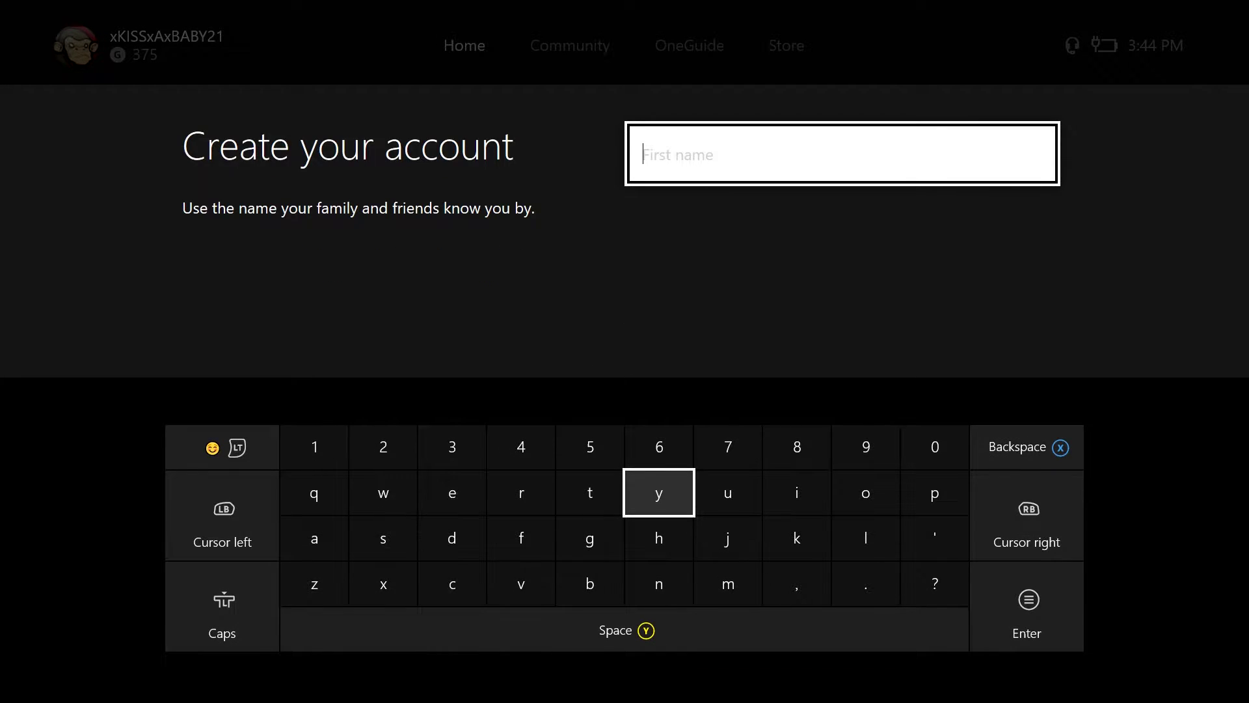
Finish the account's first name in capitals, fixing a mistyped letter, and submit it.
{"action": "key", "text": "Left"}
{"action": "key", "text": "Left"}
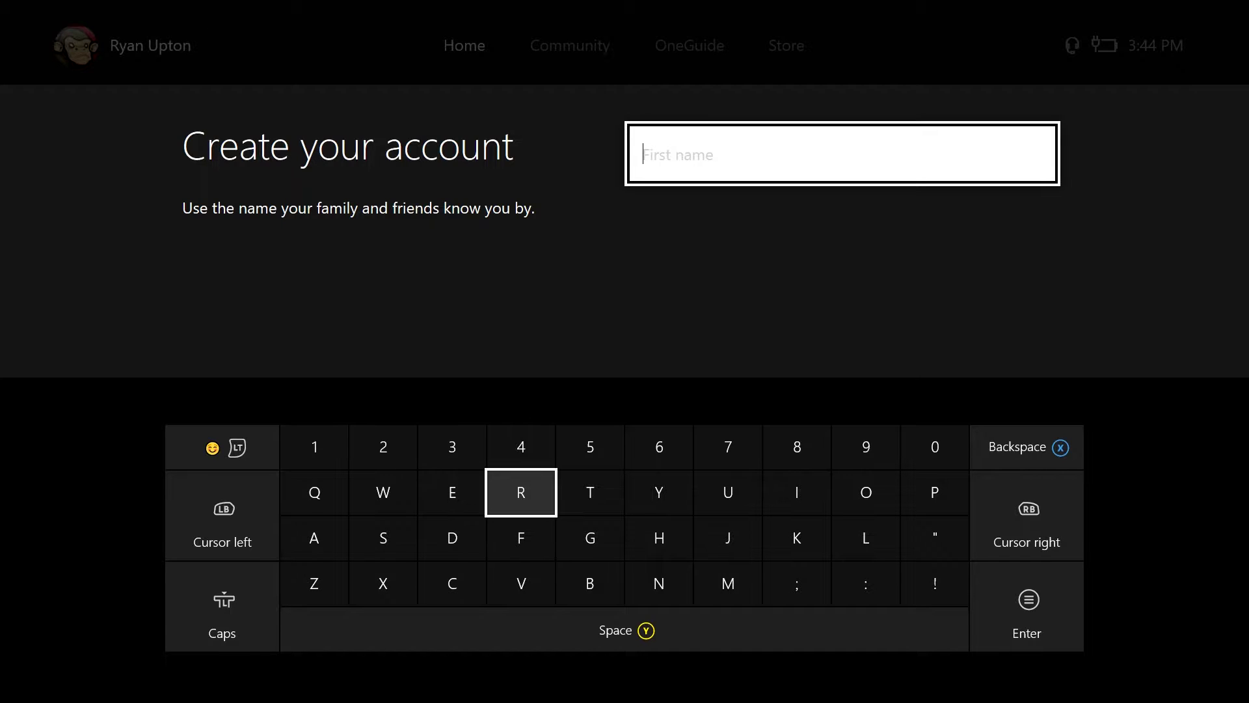
{"action": "key", "text": "Right"}
{"action": "key", "text": "Right"}
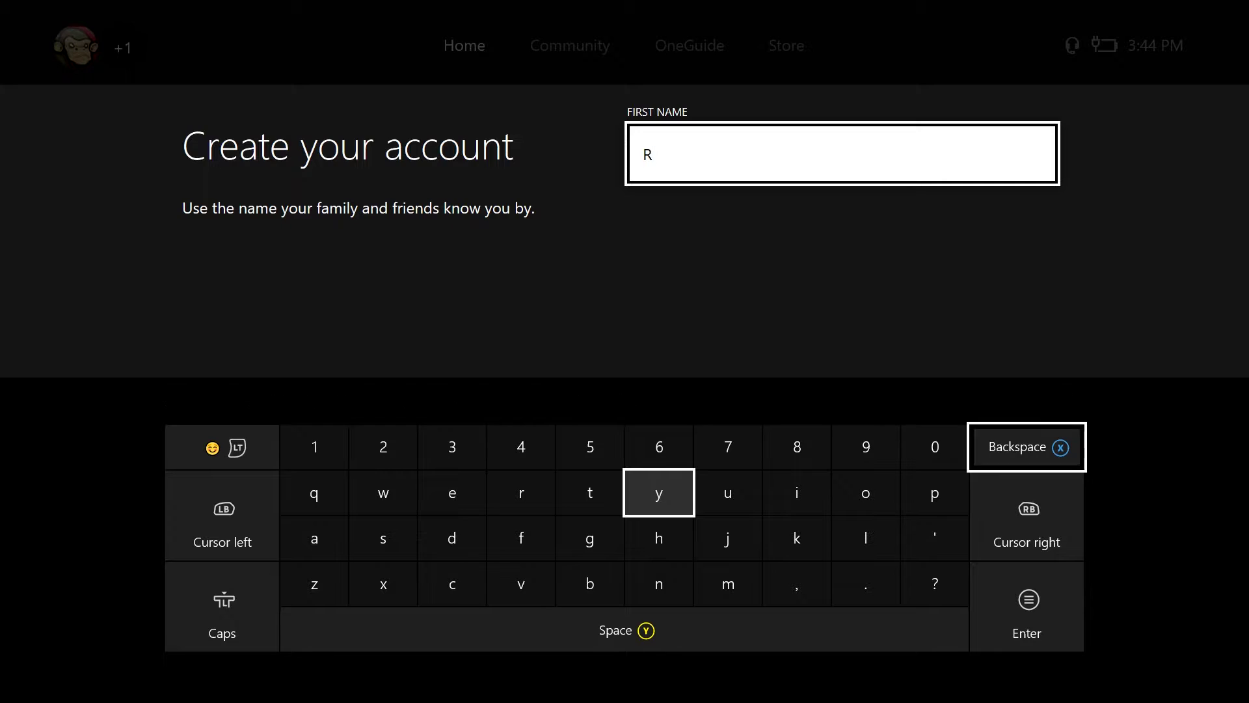
{"action": "key", "text": "Right"}
{"action": "key", "text": "Left"}
{"action": "key", "text": "Left"}
{"action": "key", "text": "Left"}
{"action": "key", "text": "Down"}
{"action": "key", "text": "Left"}
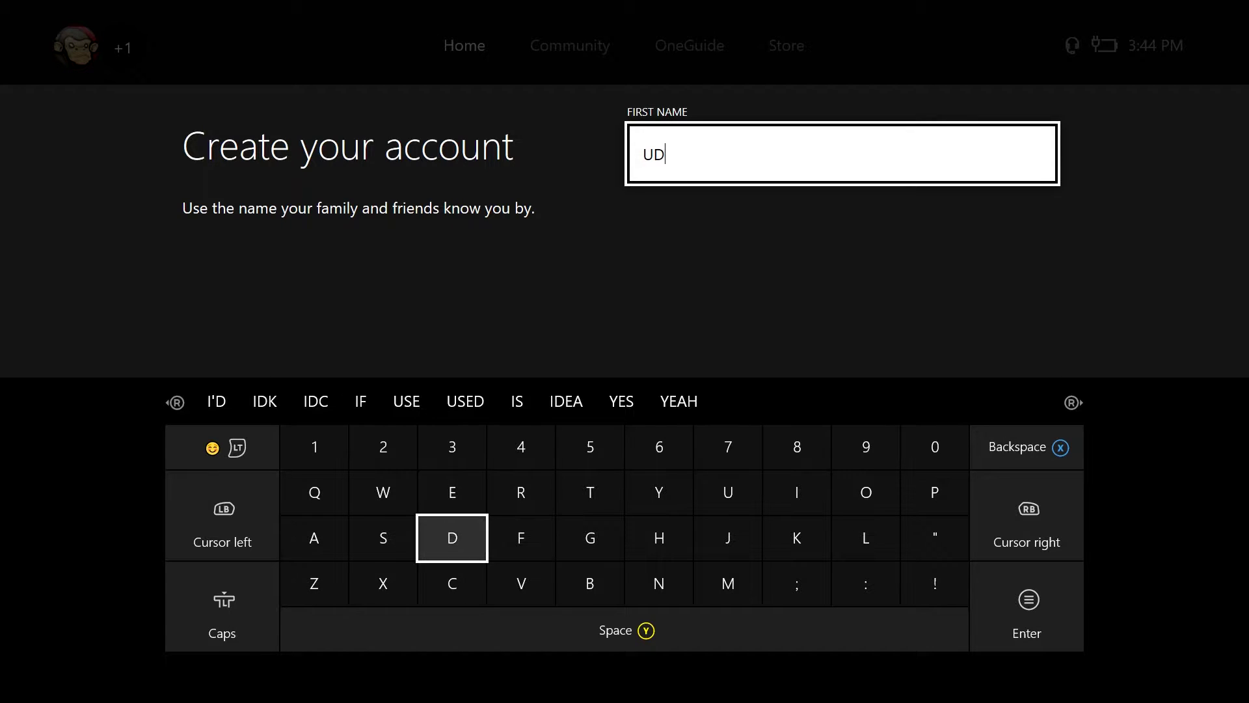
{"action": "key", "text": "Left"}
{"action": "key", "text": "Left"}
{"action": "key", "text": "Right"}
{"action": "key", "text": "Up"}
{"action": "key", "text": "Right"}
{"action": "key", "text": "Right"}
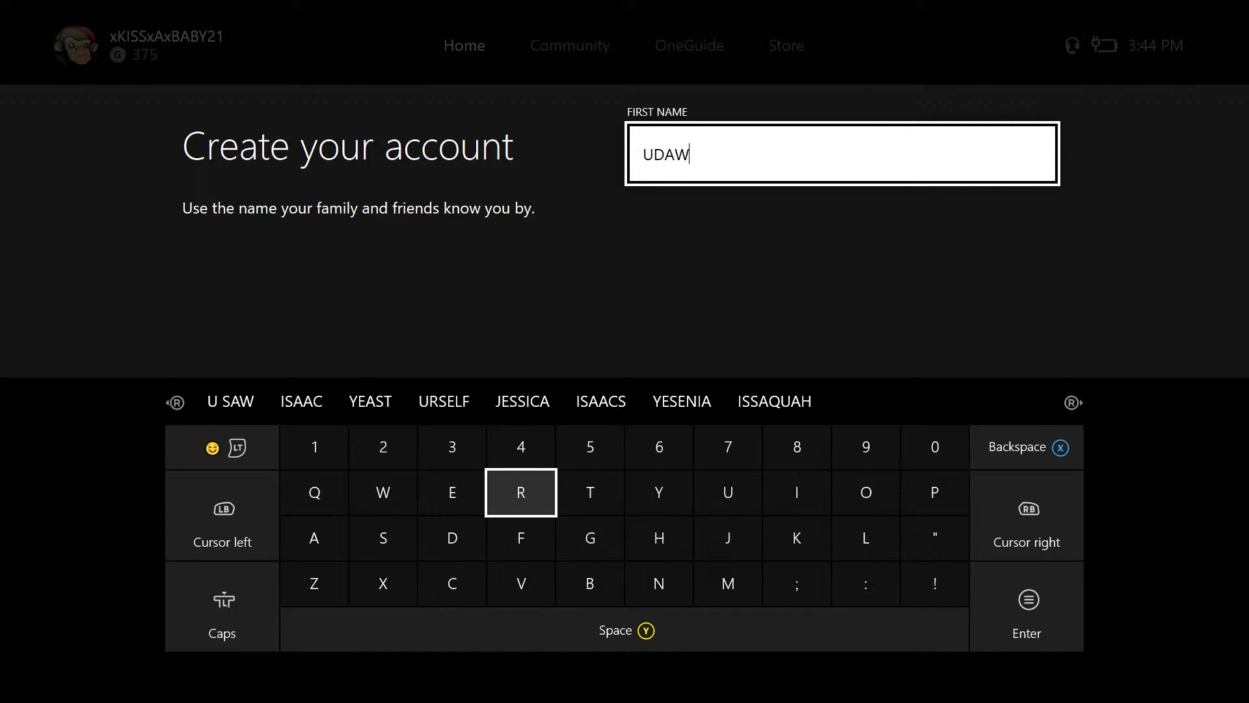
{"action": "key", "text": "Right"}
{"action": "key", "text": "Right"}
{"action": "key", "text": "Down"}
{"action": "key", "text": "Down"}
{"action": "key", "text": "Return"}
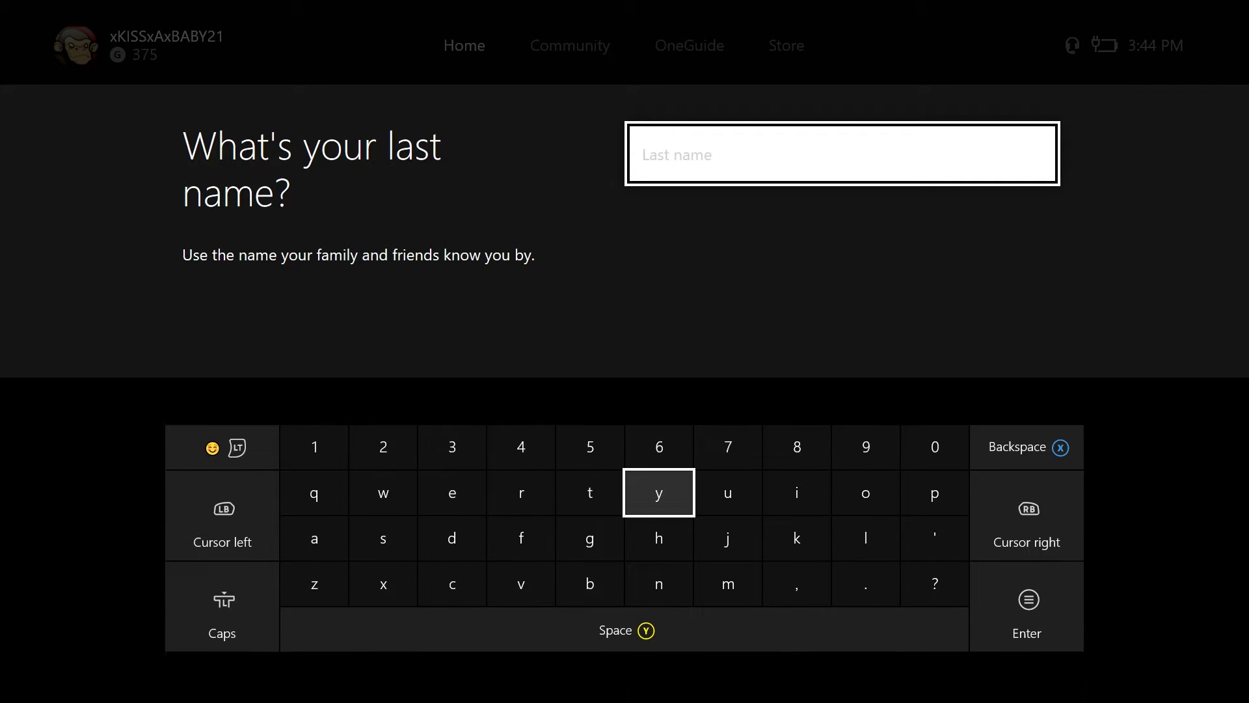
Enter the account's last name in capital letters and submit it.
{"action": "key", "text": "Left"}
{"action": "key", "text": "Caps_Lock"}
{"action": "key", "text": "Caps_Lock"}
{"action": "key", "text": "Left"}
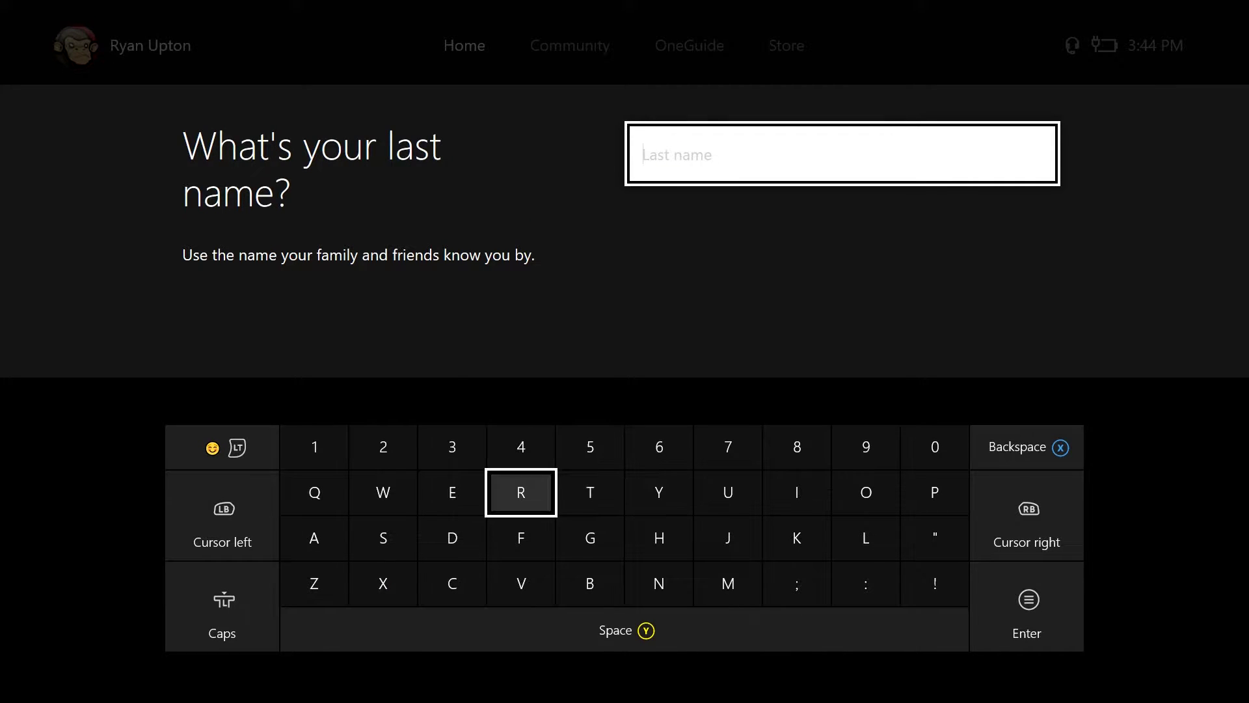
{"action": "key", "text": "Right"}
{"action": "key", "text": "Right"}
{"action": "key", "text": "Left"}
{"action": "key", "text": "Left"}
{"action": "key", "text": "Left"}
{"action": "key", "text": "Left"}
{"action": "key", "text": "Left"}
{"action": "key", "text": "Down"}
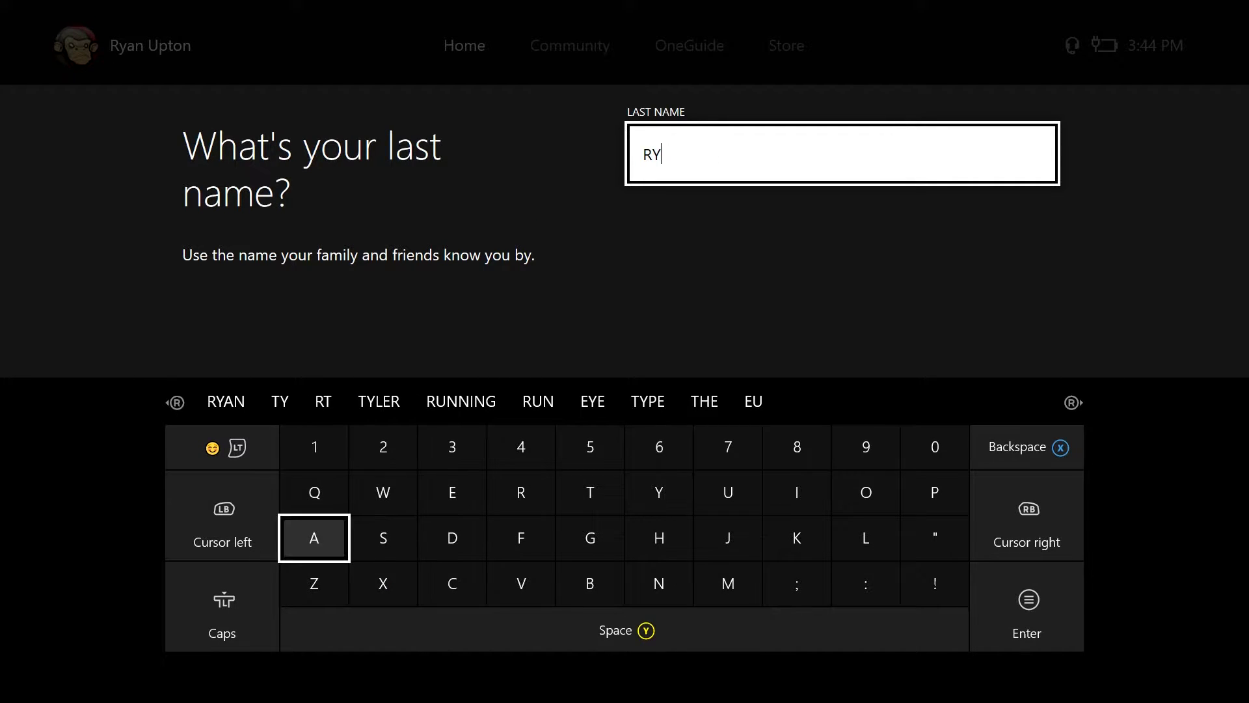
{"action": "key", "text": "Right"}
{"action": "key", "text": "Right"}
{"action": "key", "text": "Right"}
{"action": "key", "text": "Right"}
{"action": "key", "text": "Right"}
{"action": "key", "text": "Down"}
{"action": "key", "text": "Return"}
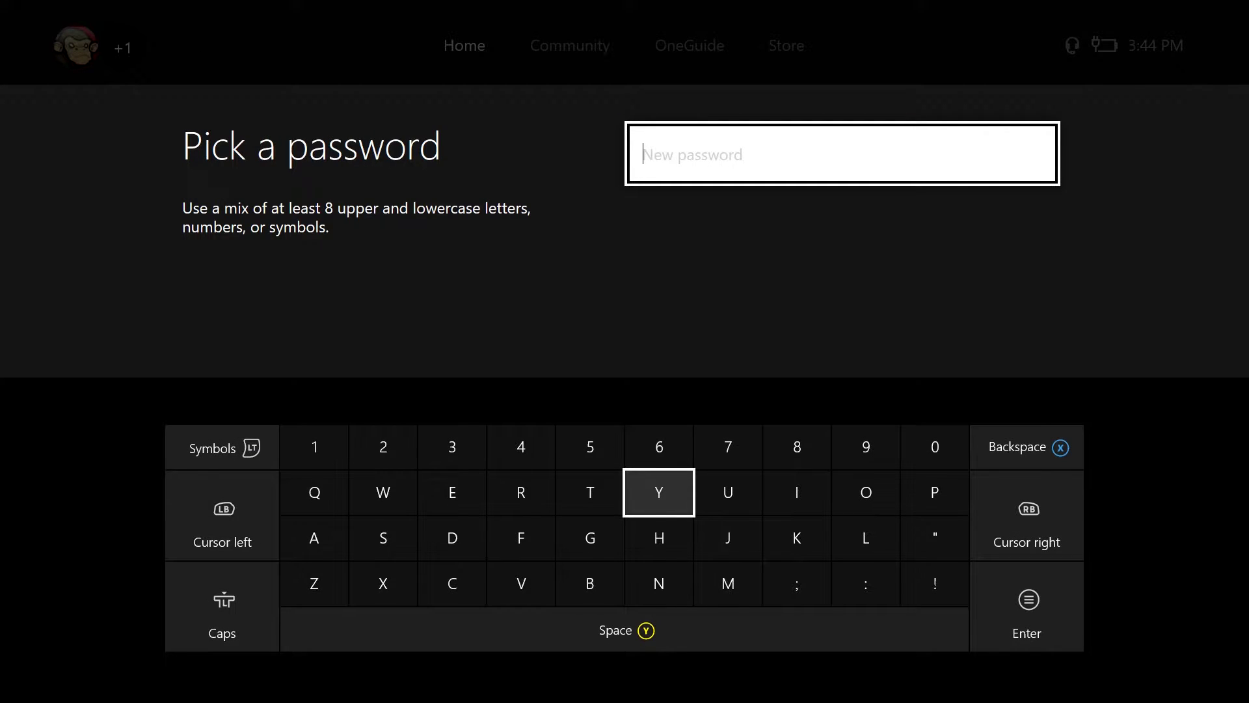
Type the account password on the on-screen keyboard, mixing a capital, lowercase letters and digits, and submit.
{"action": "key", "text": "Left"}
{"action": "key", "text": "Down"}
{"action": "key", "text": "Left"}
{"action": "key", "text": "Caps_Lock"}
{"action": "key", "text": "Down"}
{"action": "key", "text": "Caps_Lock"}
{"action": "key", "text": "Left"}
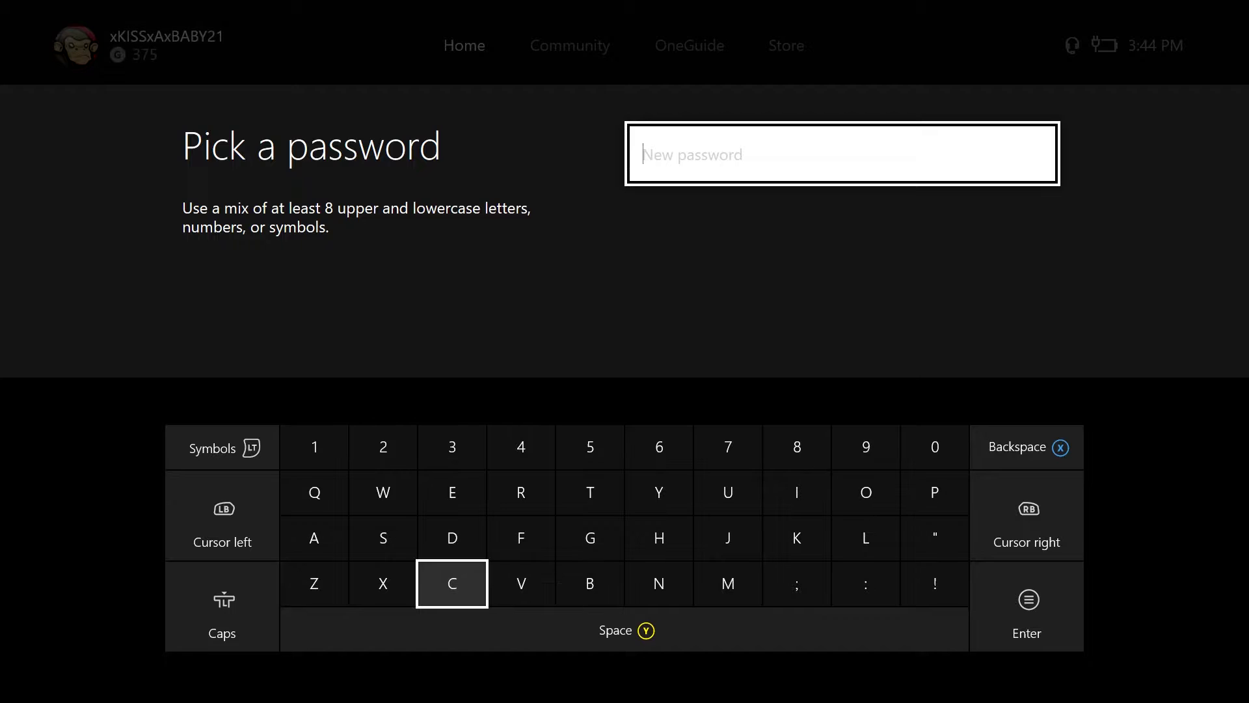
{"action": "key", "text": "Left"}
{"action": "key", "text": "Right"}
{"action": "key", "text": "Right"}
{"action": "key", "text": "Right"}
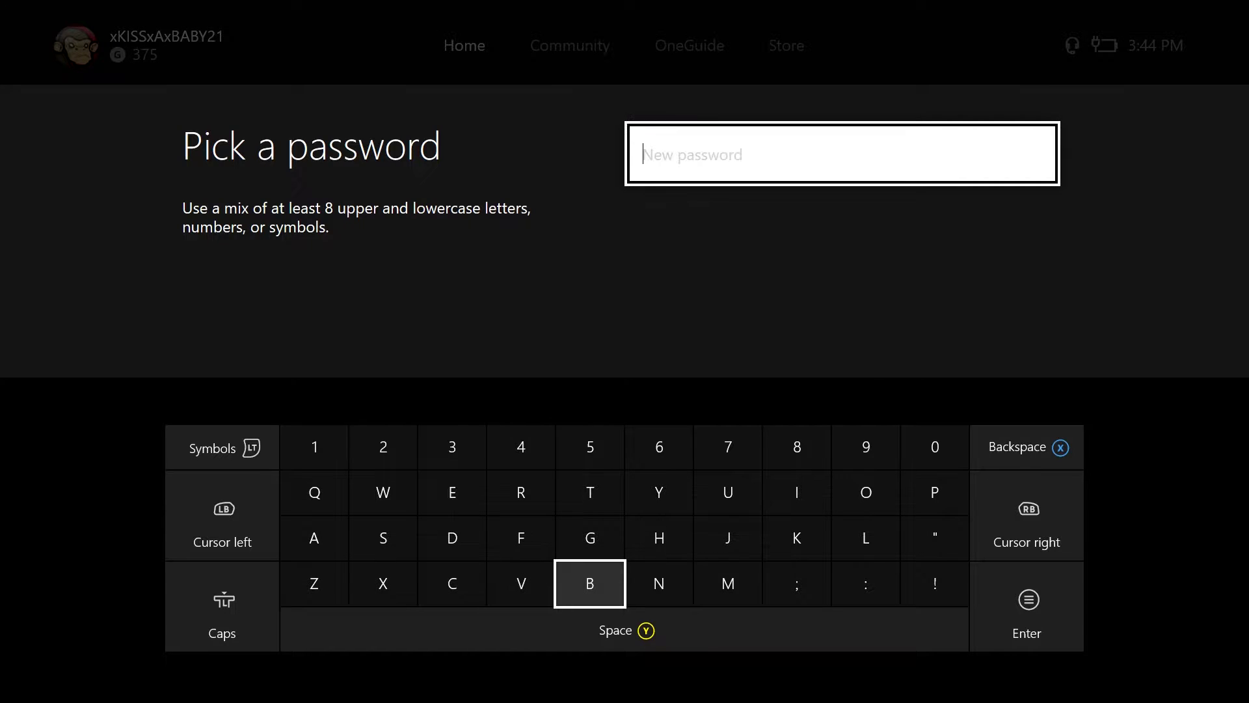
{"action": "key", "text": "Caps_Lock"}
{"action": "key", "text": "Left"}
{"action": "key", "text": "Left"}
{"action": "key", "text": "Left"}
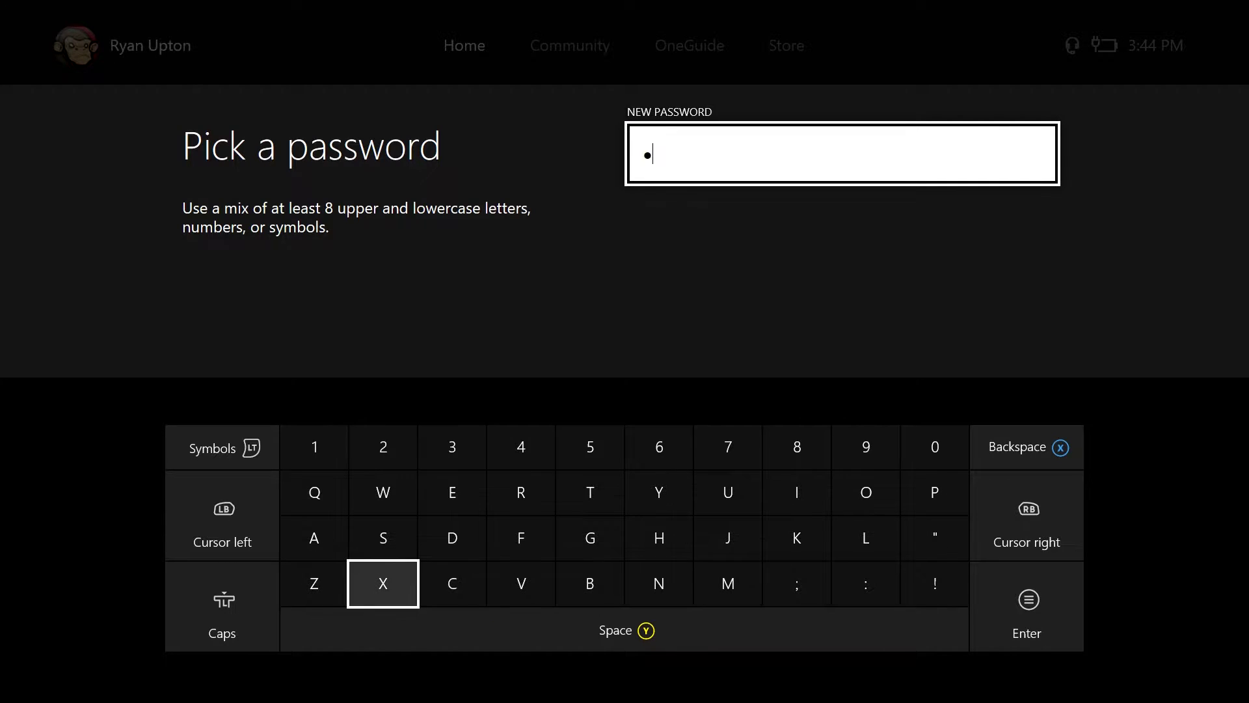
{"action": "key", "text": "Right"}
{"action": "key", "text": "Right"}
{"action": "key", "text": "Right"}
{"action": "key", "text": "Right"}
{"action": "key", "text": "Right"}
{"action": "key", "text": "Right"}
{"action": "key", "text": "Up"}
{"action": "key", "text": "Right"}
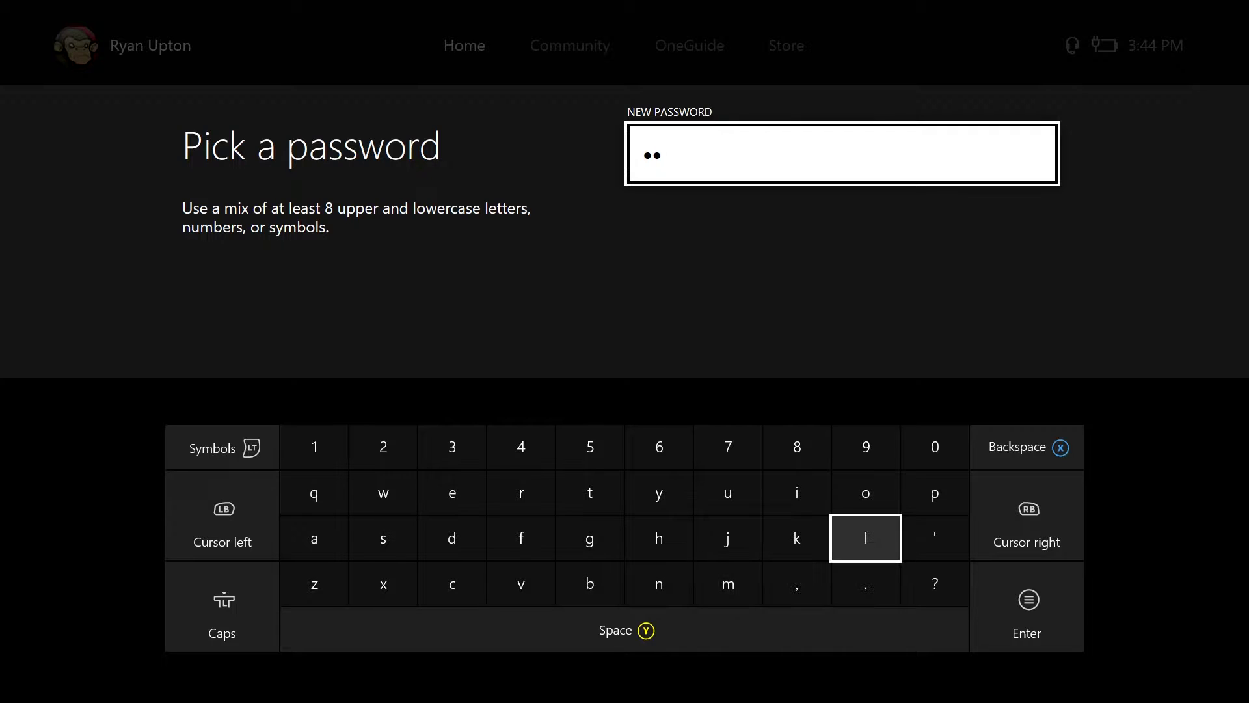
{"action": "key", "text": "Up"}
{"action": "key", "text": "Left"}
{"action": "key", "text": "Left"}
{"action": "key", "text": "Left"}
{"action": "key", "text": "Left"}
{"action": "key", "text": "Left"}
{"action": "key", "text": "Left"}
{"action": "key", "text": "Left"}
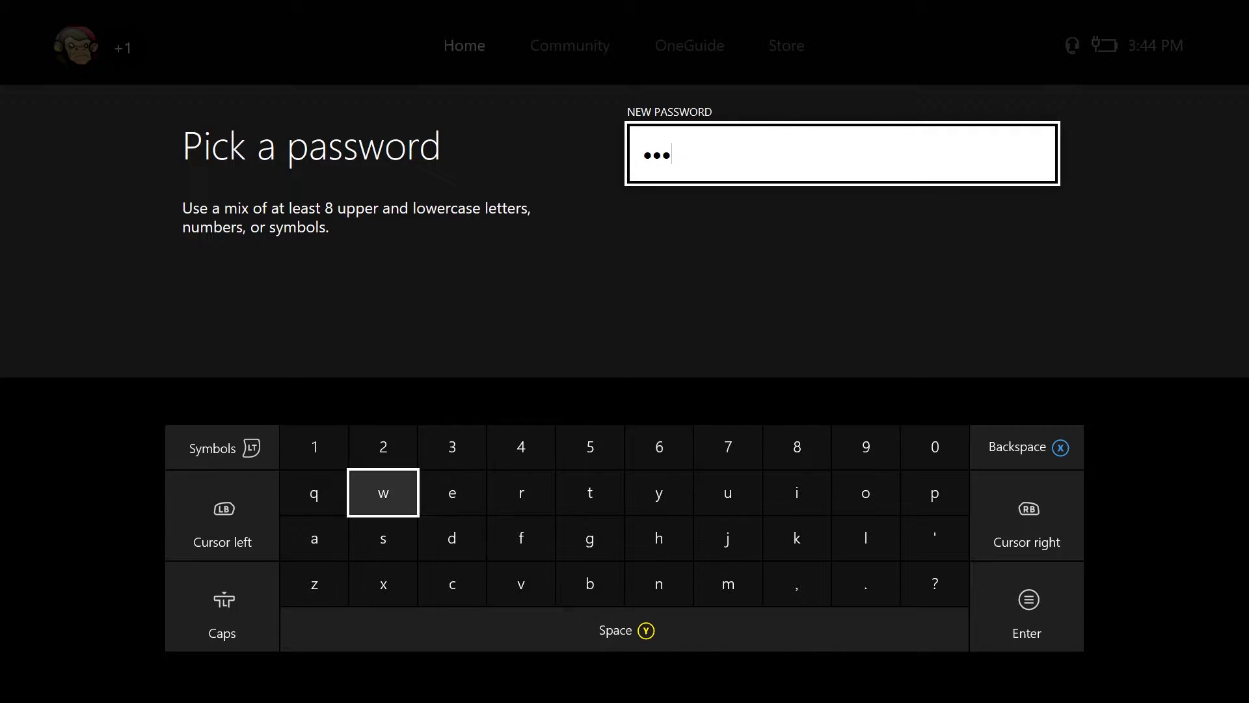
{"action": "key", "text": "Down"}
{"action": "key", "text": "Down"}
{"action": "key", "text": "Up"}
{"action": "key", "text": "Up"}
{"action": "key", "text": "Up"}
{"action": "key", "text": "Right"}
{"action": "key", "text": "Right"}
{"action": "key", "text": "Right"}
{"action": "key", "text": "Right"}
{"action": "key", "text": "Right"}
{"action": "key", "text": "Right"}
{"action": "key", "text": "Right"}
{"action": "key", "text": "Right"}
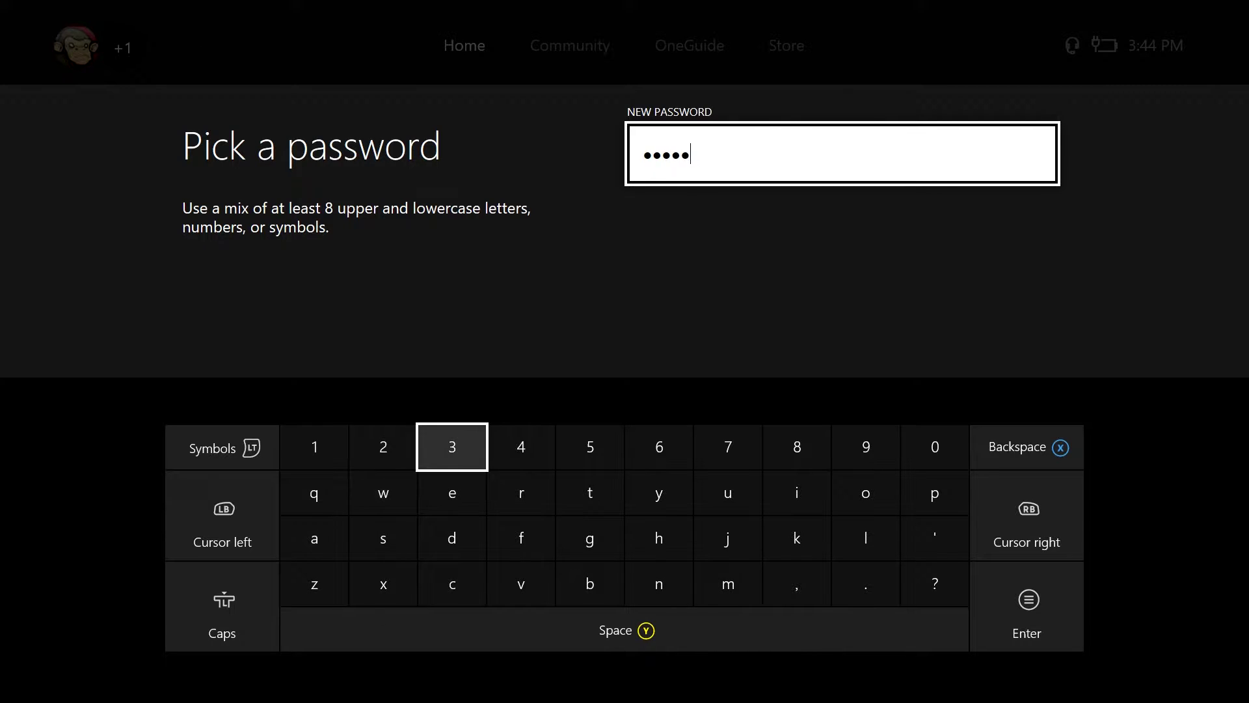
{"action": "key", "text": "Left"}
{"action": "key", "text": "Left"}
{"action": "key", "text": "Left"}
{"action": "key", "text": "Left"}
{"action": "key", "text": "Left"}
{"action": "key", "text": "Left"}
{"action": "key", "text": "Left"}
{"action": "key", "text": "Left"}
{"action": "key", "text": "Left"}
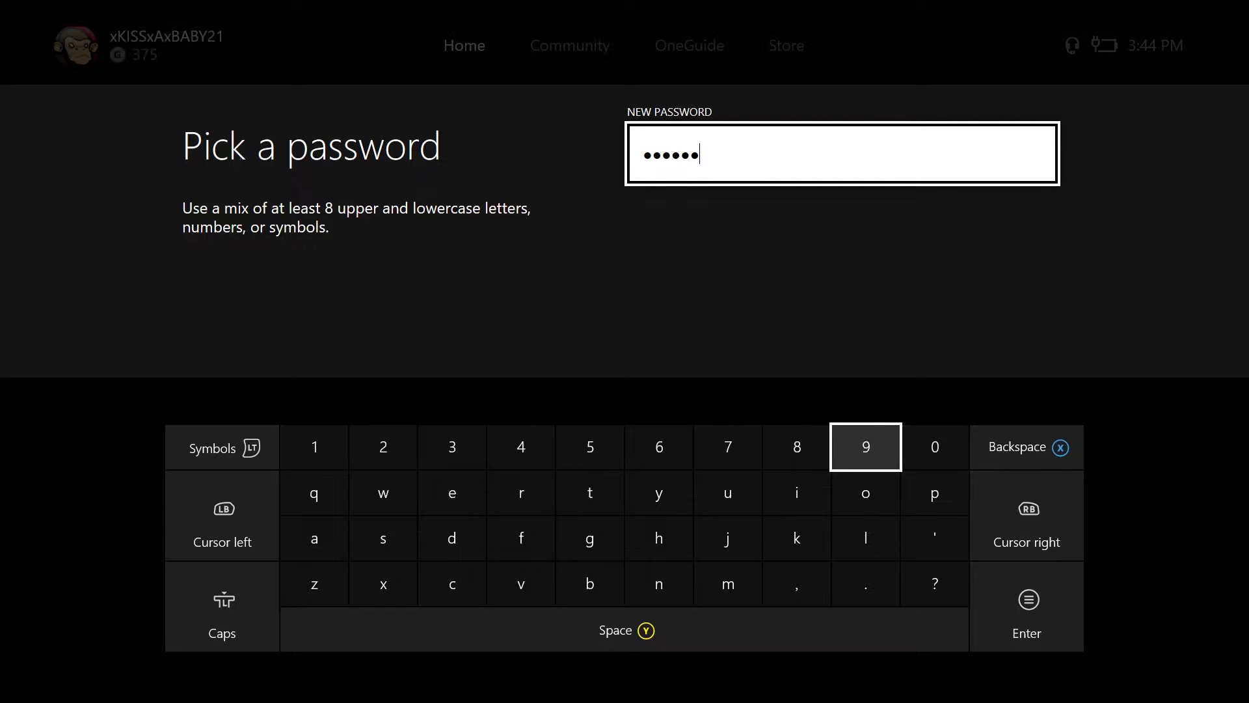
{"action": "key", "text": "Right"}
{"action": "key", "text": "Right"}
{"action": "key", "text": "Right"}
{"action": "key", "text": "Right"}
{"action": "key", "text": "Right"}
{"action": "key", "text": "Right"}
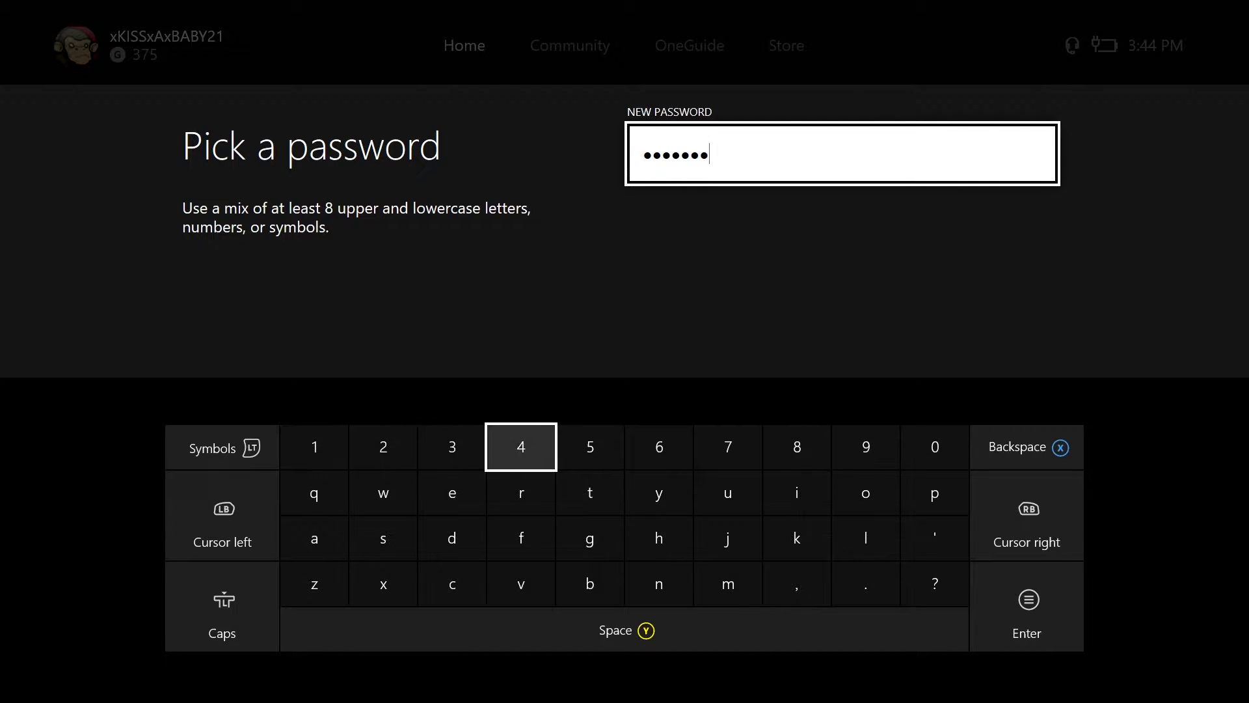
{"action": "key", "text": "Return"}
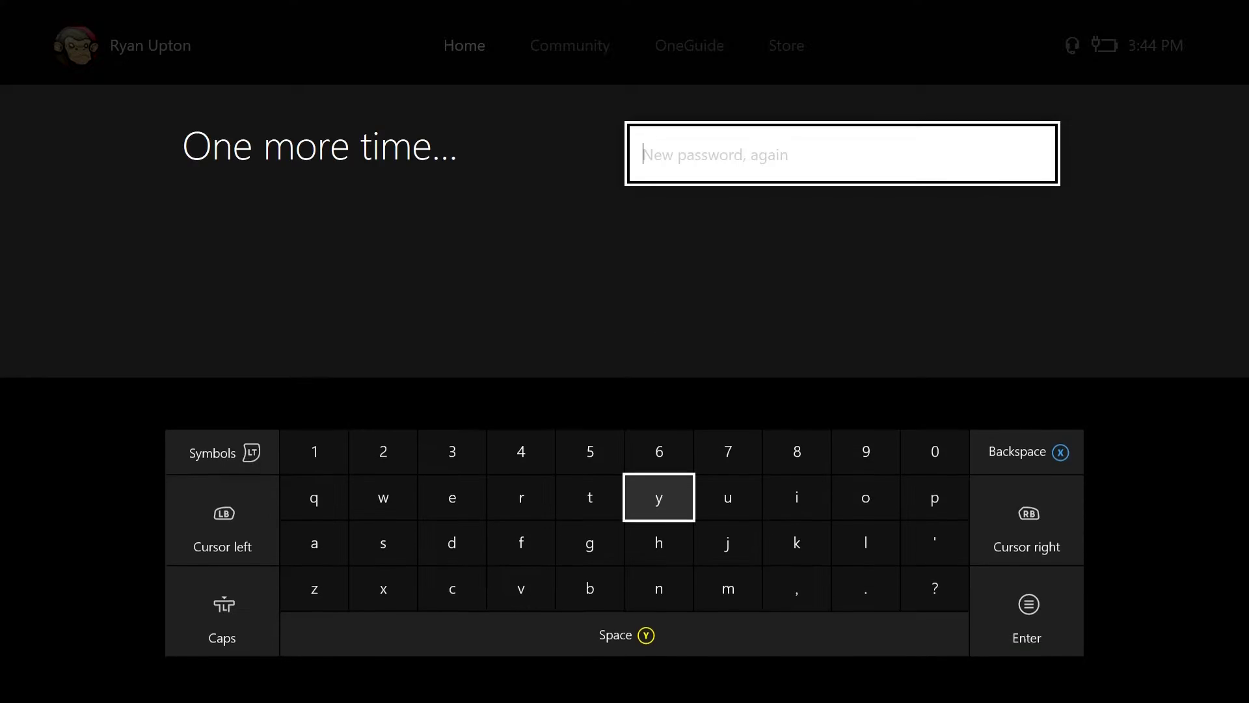
Re-enter the letters of the new password in the 'New password, again' field, fixing an extra character.
{"action": "key", "text": "Caps_Lock"}
{"action": "key", "text": "Left"}
{"action": "key", "text": "Left"}
{"action": "key", "text": "Left"}
{"action": "key", "text": "Left"}
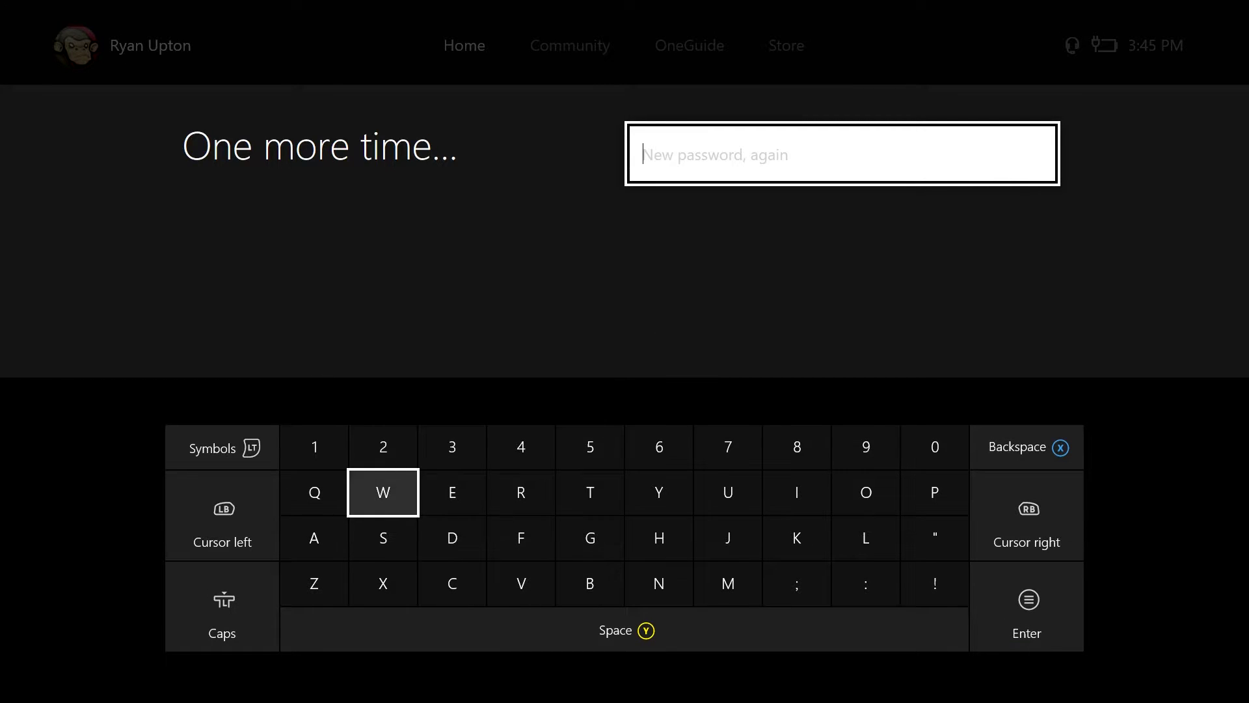
{"action": "key", "text": "Down"}
{"action": "key", "text": "Down"}
{"action": "key", "text": "Caps_Lock"}
{"action": "key", "text": "Right"}
{"action": "key", "text": "Right"}
{"action": "key", "text": "Right"}
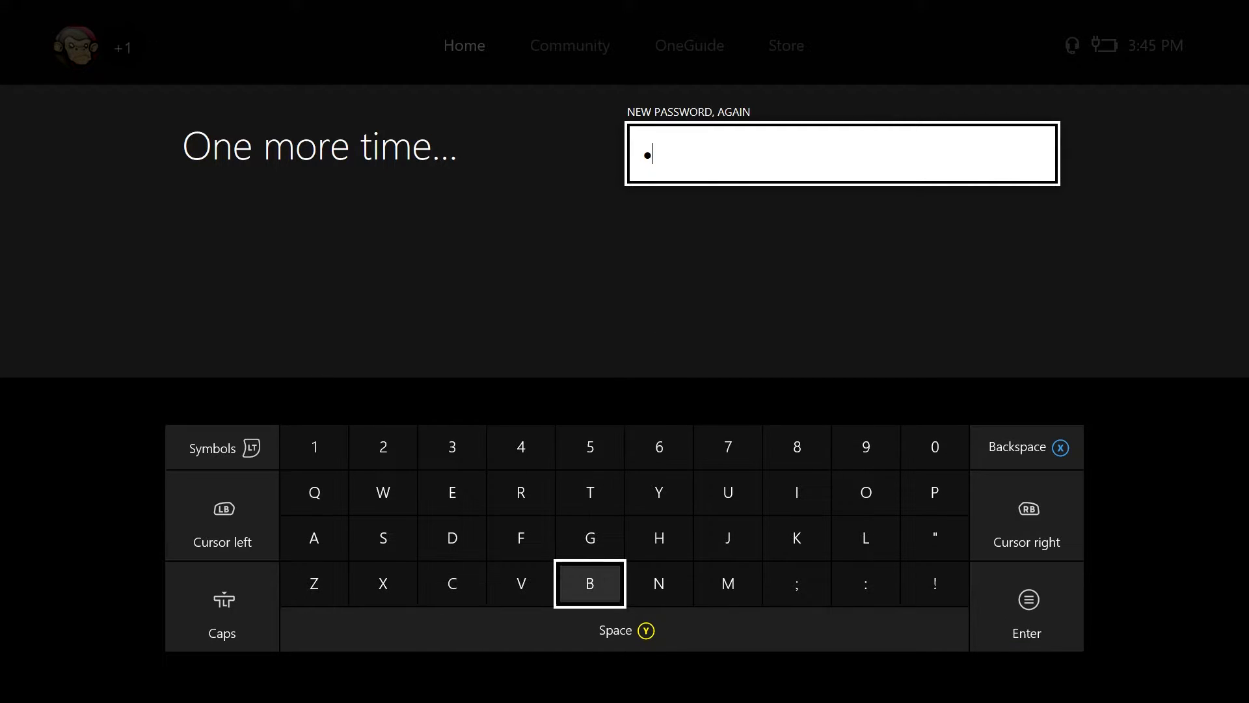
{"action": "key", "text": "Left"}
{"action": "key", "text": "Left"}
{"action": "key", "text": "Left"}
{"action": "key", "text": "Up"}
{"action": "key", "text": "Right"}
{"action": "key", "text": "Caps_Lock"}
{"action": "key", "text": "Right"}
{"action": "key", "text": "Right"}
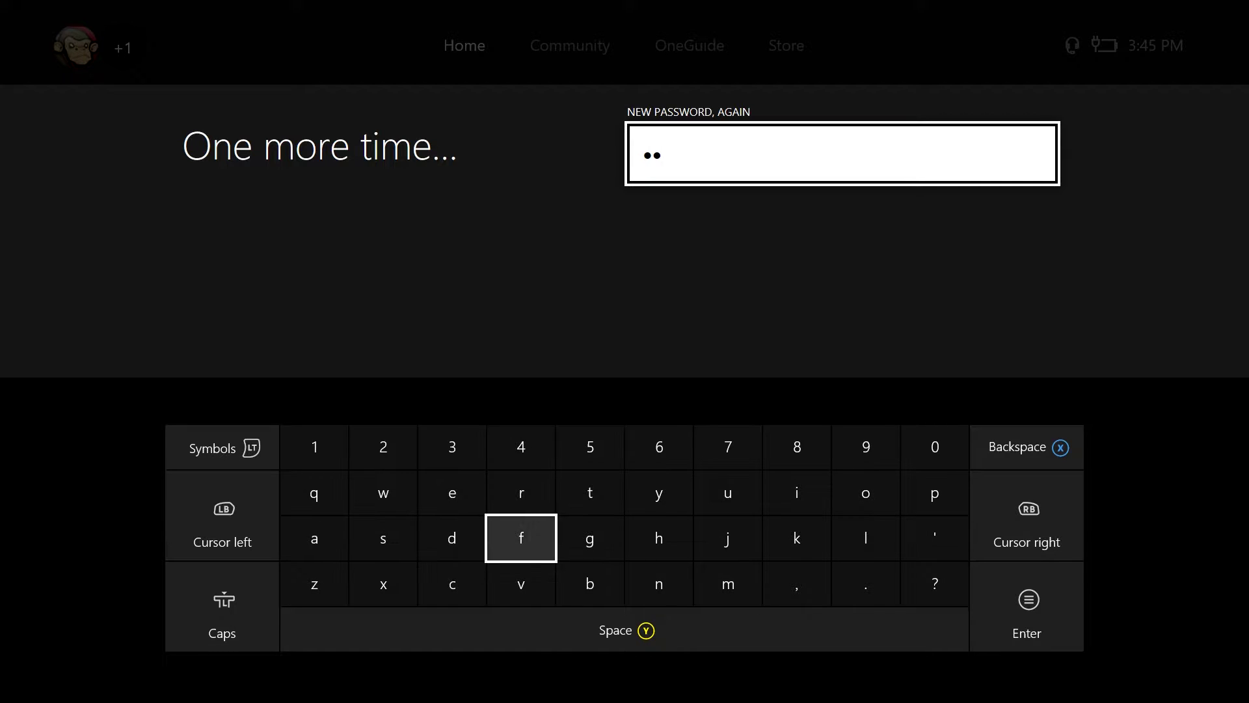
{"action": "key", "text": "Right"}
{"action": "key", "text": "Left"}
{"action": "key", "text": "Right"}
{"action": "key", "text": "Down"}
{"action": "key", "text": "Right"}
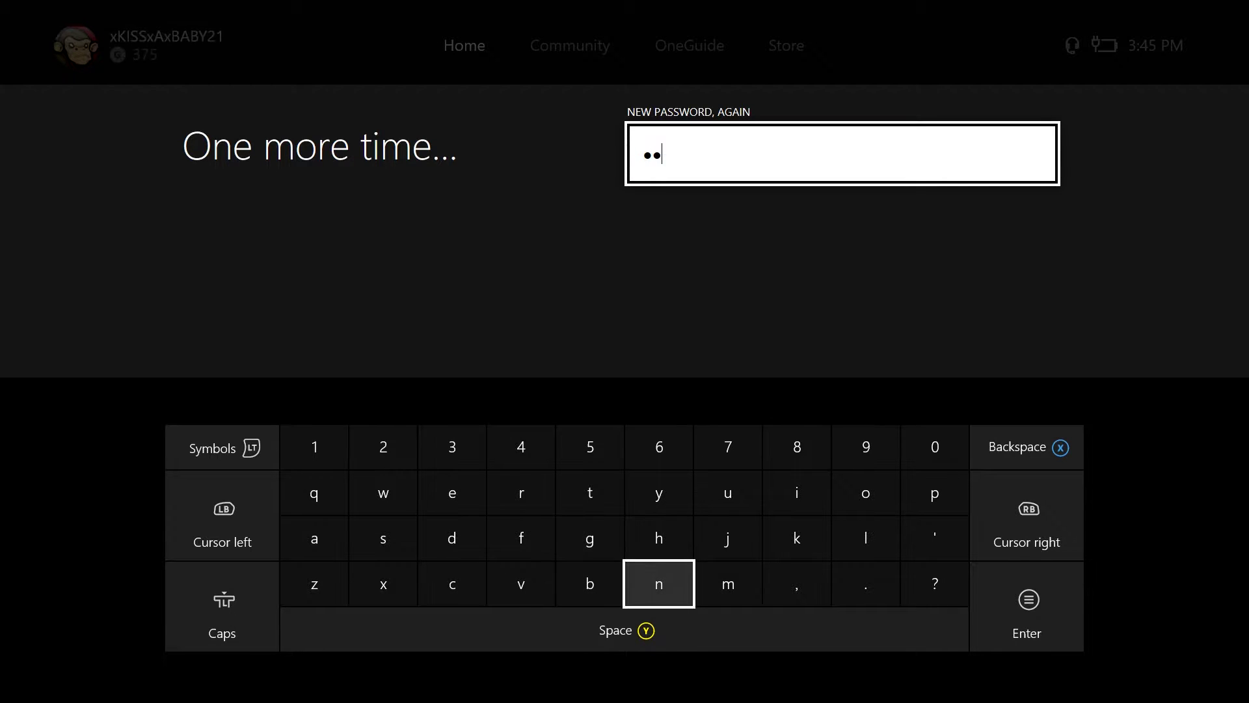
{"action": "key", "text": "Right"}
{"action": "key", "text": "Right"}
{"action": "key", "text": "Right"}
{"action": "key", "text": "Up"}
{"action": "key", "text": "Up"}
{"action": "key", "text": "Left"}
{"action": "key", "text": "Left"}
{"action": "key", "text": "Left"}
{"action": "key", "text": "Left"}
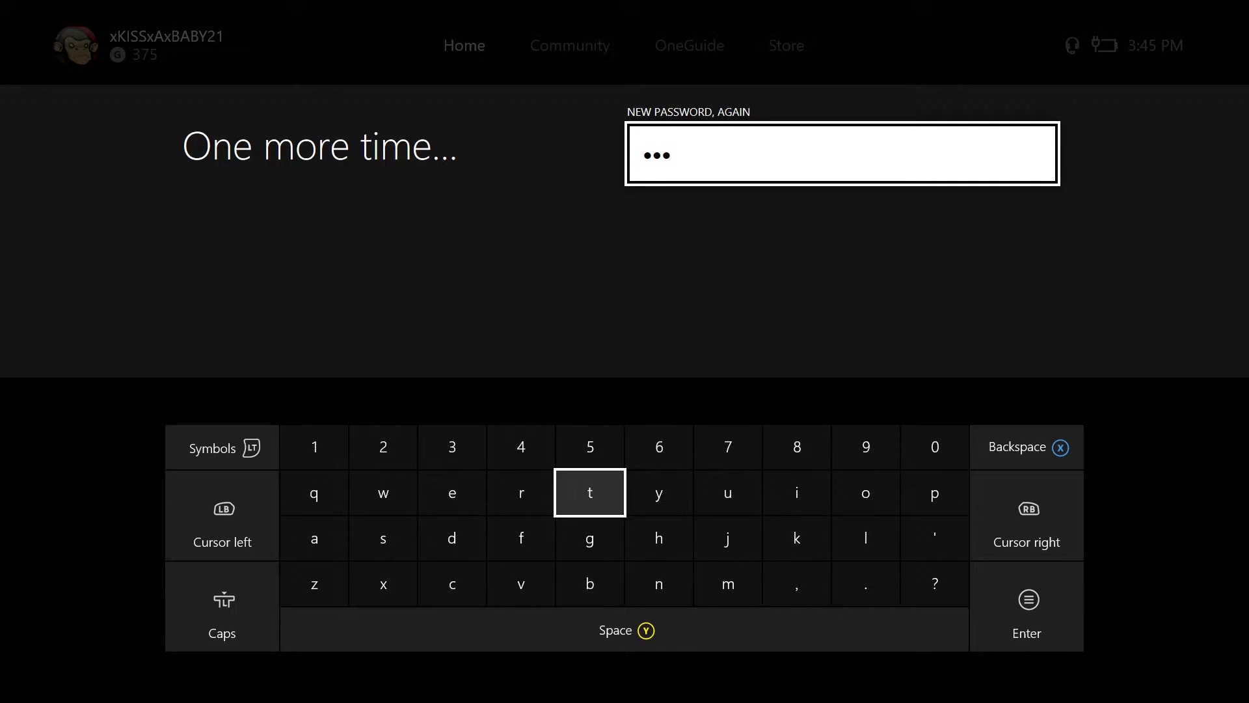
{"action": "key", "text": "Left"}
{"action": "key", "text": "Left"}
{"action": "key", "text": "Left"}
{"action": "key", "text": "Down"}
{"action": "key", "text": "Down"}
Enter the password's digits and submit the confirmation.
{"action": "key", "text": "Right"}
{"action": "key", "text": "Right"}
{"action": "key", "text": "Right"}
{"action": "key", "text": "Up"}
{"action": "key", "text": "Left"}
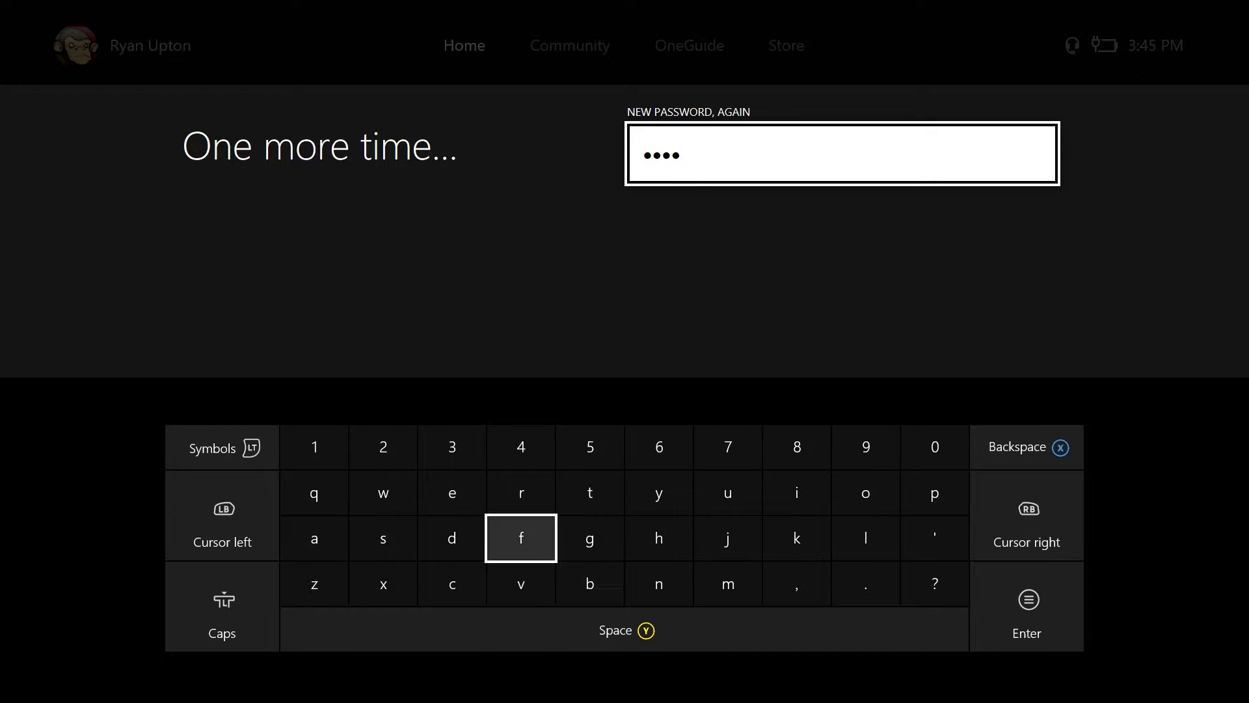
{"action": "key", "text": "Left"}
{"action": "key", "text": "Left"}
{"action": "key", "text": "Up"}
{"action": "key", "text": "Up"}
{"action": "key", "text": "Right"}
{"action": "key", "text": "Right"}
{"action": "key", "text": "Right"}
{"action": "key", "text": "Right"}
{"action": "key", "text": "Right"}
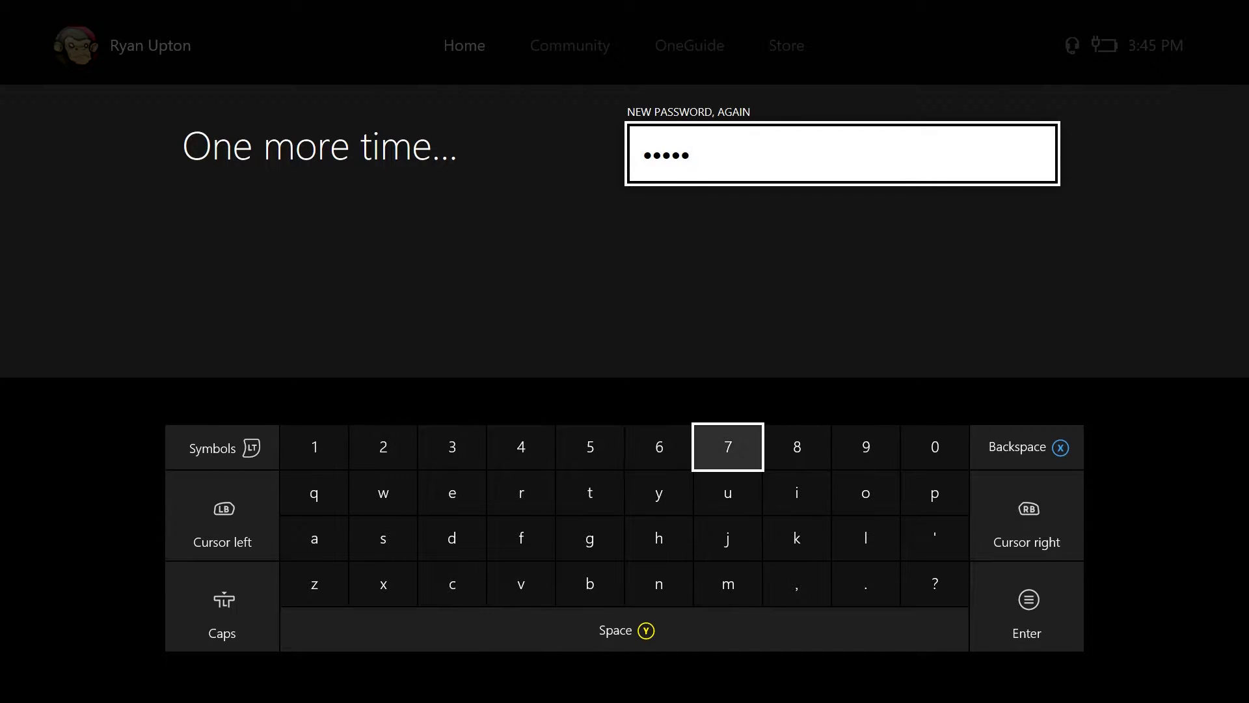
{"action": "key", "text": "Right"}
{"action": "key", "text": "Right"}
{"action": "key", "text": "Right"}
{"action": "key", "text": "Left"}
{"action": "key", "text": "Left"}
{"action": "key", "text": "Left"}
{"action": "key", "text": "Left"}
{"action": "key", "text": "Left"}
{"action": "key", "text": "Left"}
{"action": "key", "text": "Left"}
{"action": "key", "text": "Left"}
{"action": "key", "text": "Left"}
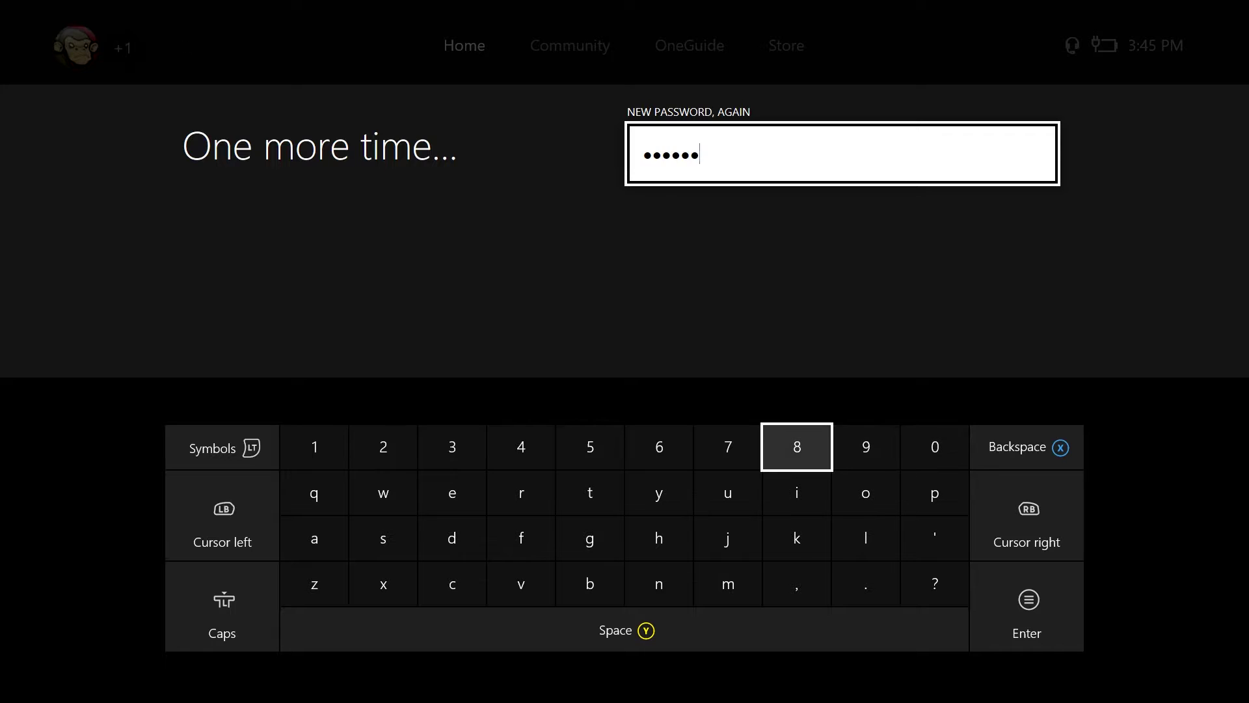
{"action": "key", "text": "Right"}
{"action": "key", "text": "Right"}
{"action": "key", "text": "Right"}
{"action": "key", "text": "Right"}
{"action": "key", "text": "Right"}
{"action": "key", "text": "Right"}
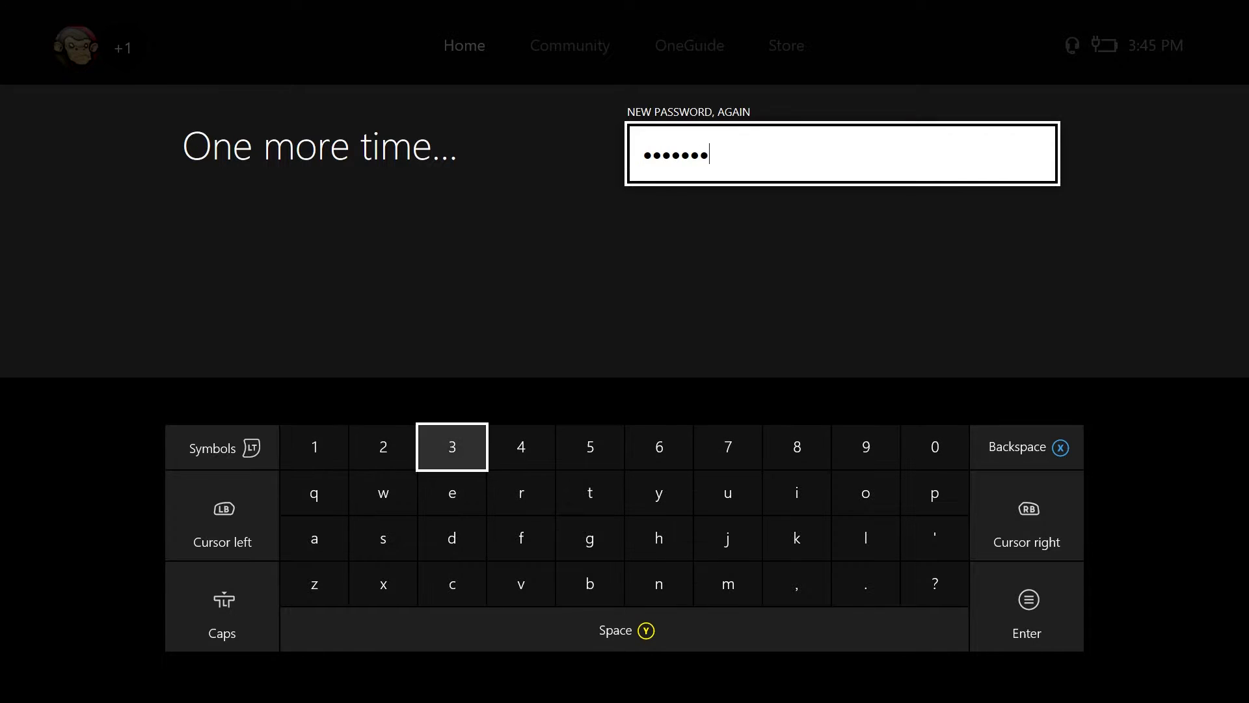
{"action": "key", "text": "Return"}
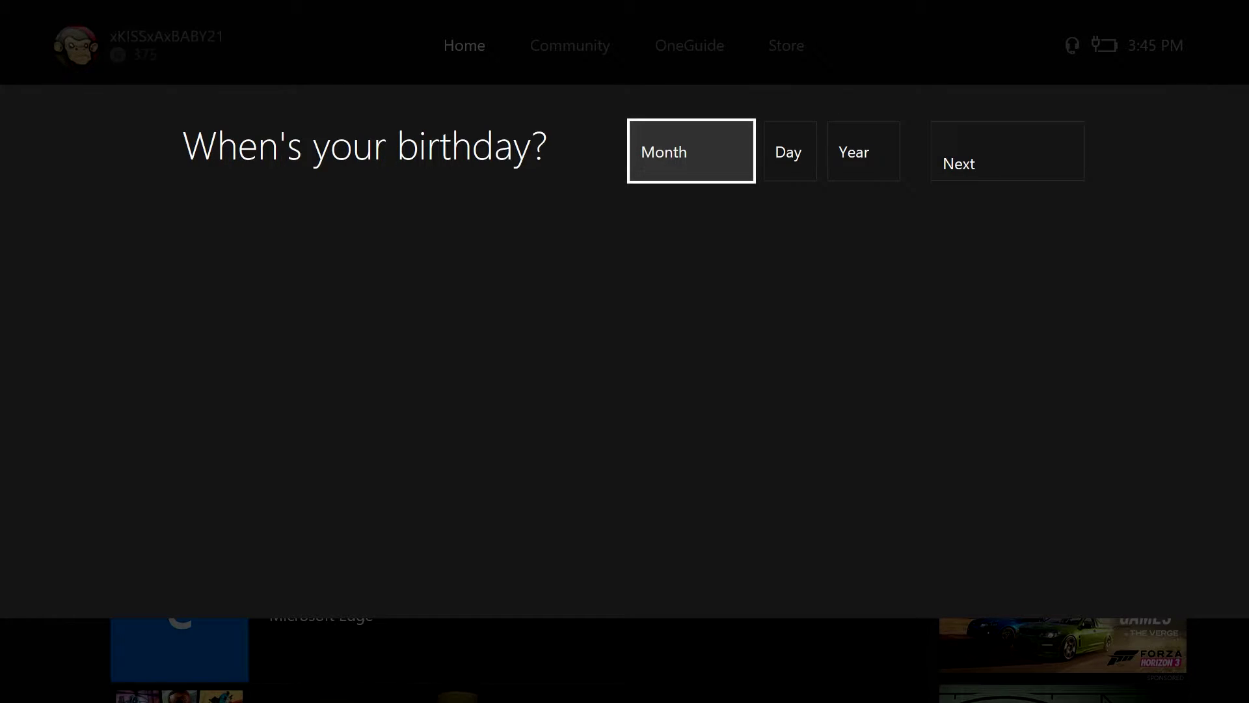
Set the birthday to July 6, 1989 and continue to the agreement page.
{"action": "key", "text": "Return"}
{"action": "key", "text": "Down"}
{"action": "key", "text": "Down"}
{"action": "key", "text": "Down"}
{"action": "key", "text": "Down"}
{"action": "key", "text": "Down"}
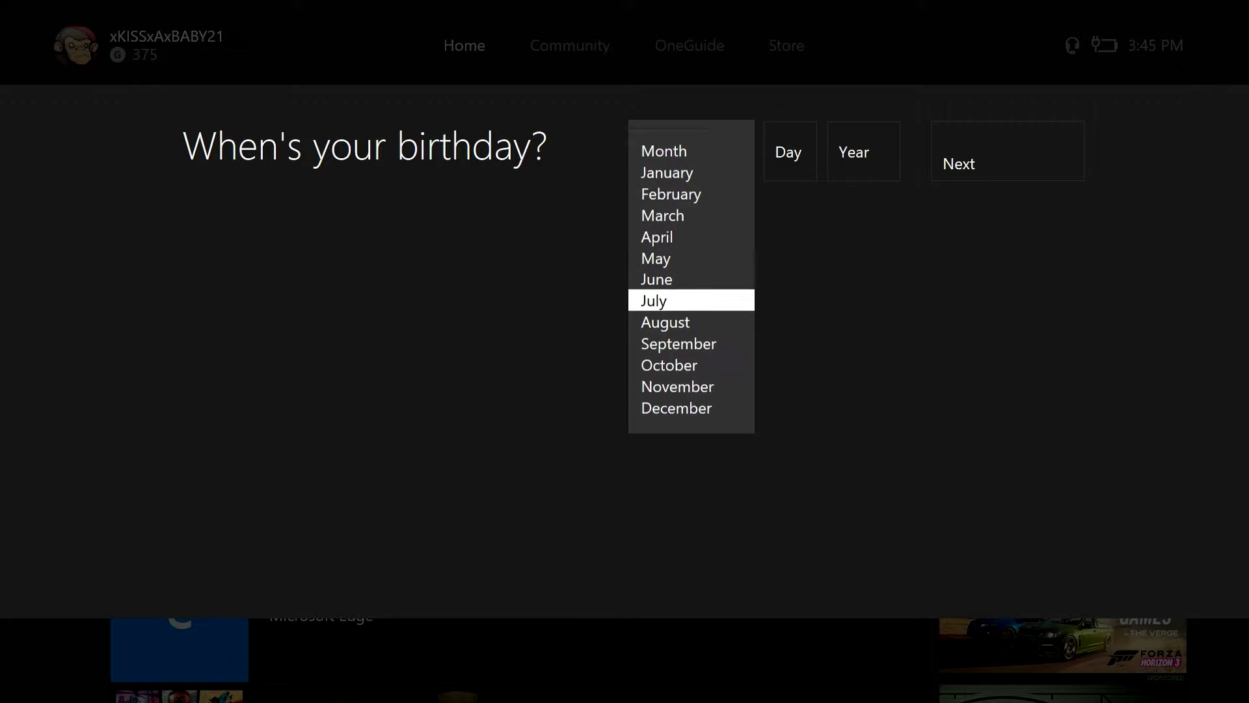
{"action": "key", "text": "Return"}
{"action": "key", "text": "Return"}
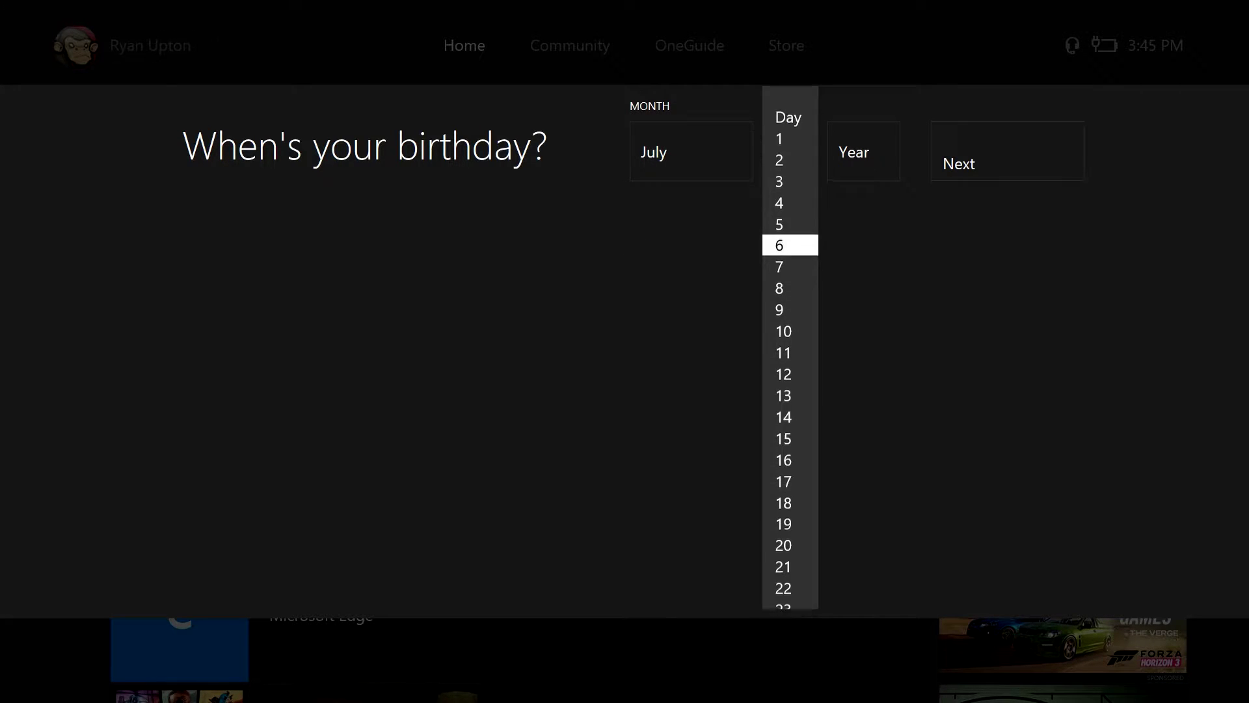
{"action": "key", "text": "Return"}
{"action": "key", "text": "Return"}
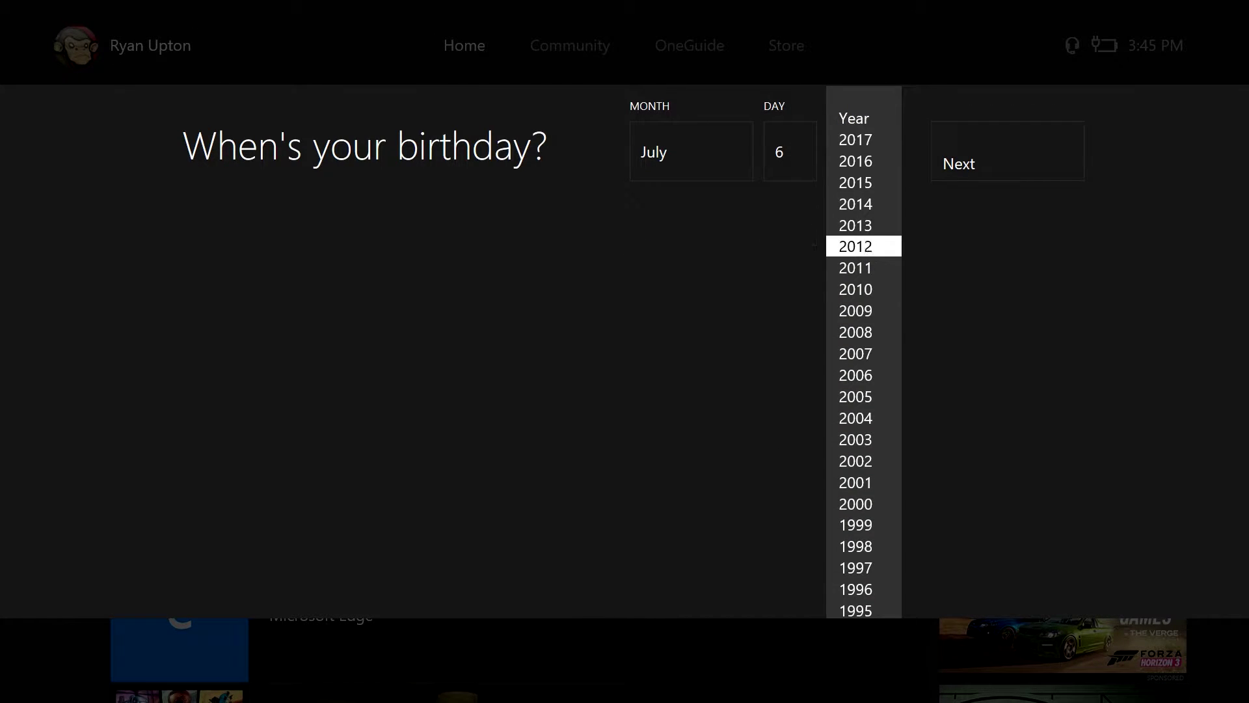
{"action": "key", "text": "Down"}
{"action": "key", "text": "Down"}
{"action": "key", "text": "Down"}
{"action": "key", "text": "Down"}
{"action": "key", "text": "Down"}
{"action": "key", "text": "Down"}
{"action": "key", "text": "Down"}
{"action": "key", "text": "Down"}
{"action": "key", "text": "Down"}
{"action": "key", "text": "Down"}
{"action": "key", "text": "Down"}
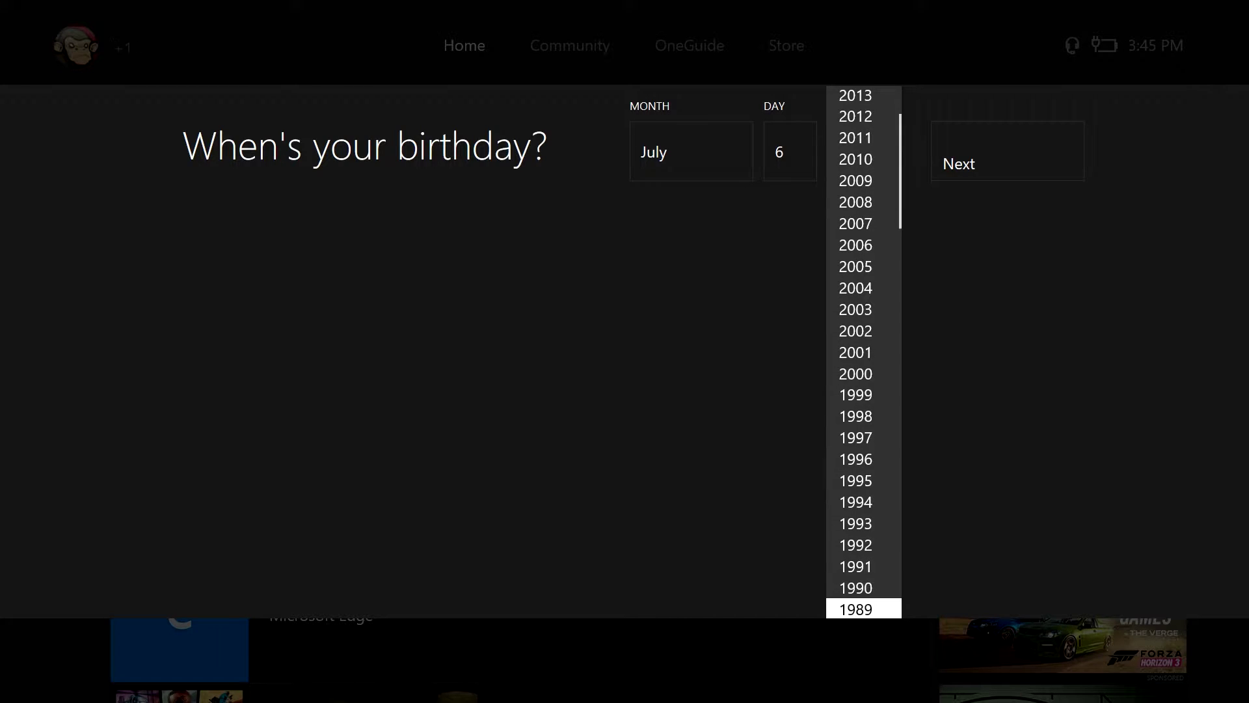
{"action": "key", "text": "Return"}
{"action": "key", "text": "Return"}
{"action": "key", "text": "Return"}
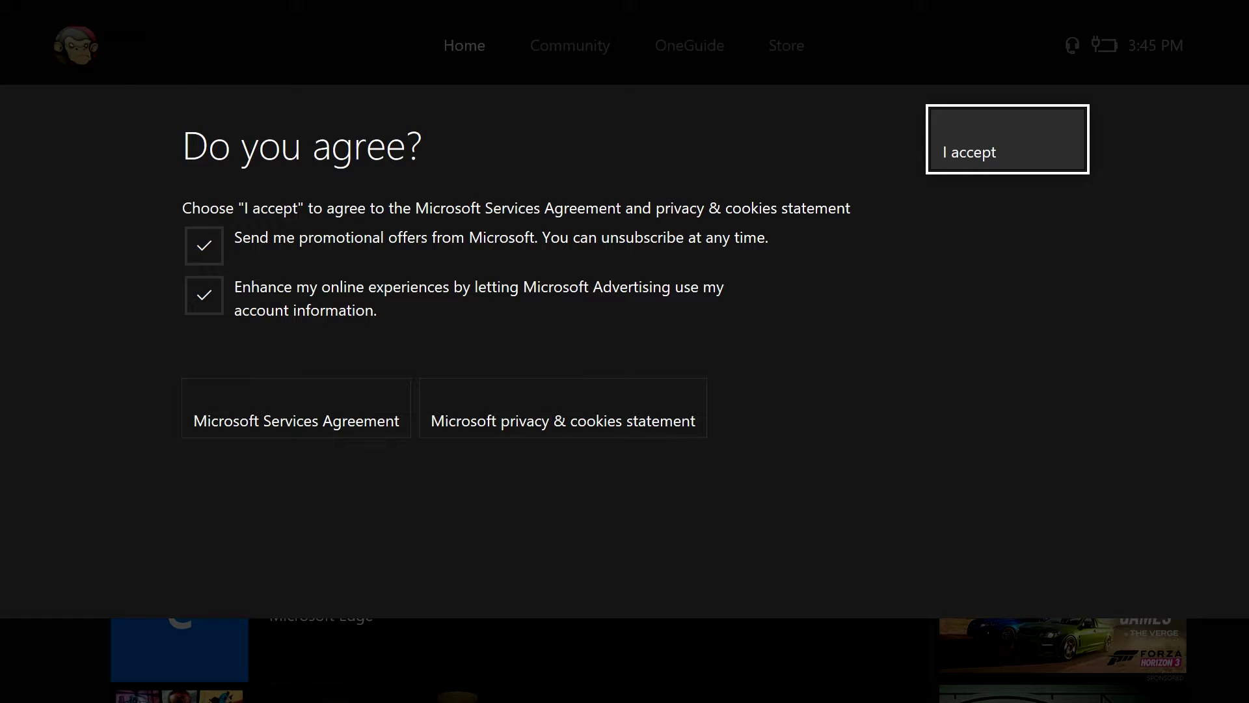
Uncheck promotional offers and advertising sharing, then accept the Microsoft and Xbox agreements.
{"action": "key", "text": "Left"}
{"action": "key", "text": "Left"}
{"action": "key", "text": "Up"}
{"action": "key", "text": "Up"}
{"action": "key", "text": "Return"}
{"action": "key", "text": "Down"}
{"action": "key", "text": "Return"}
{"action": "key", "text": "Down"}
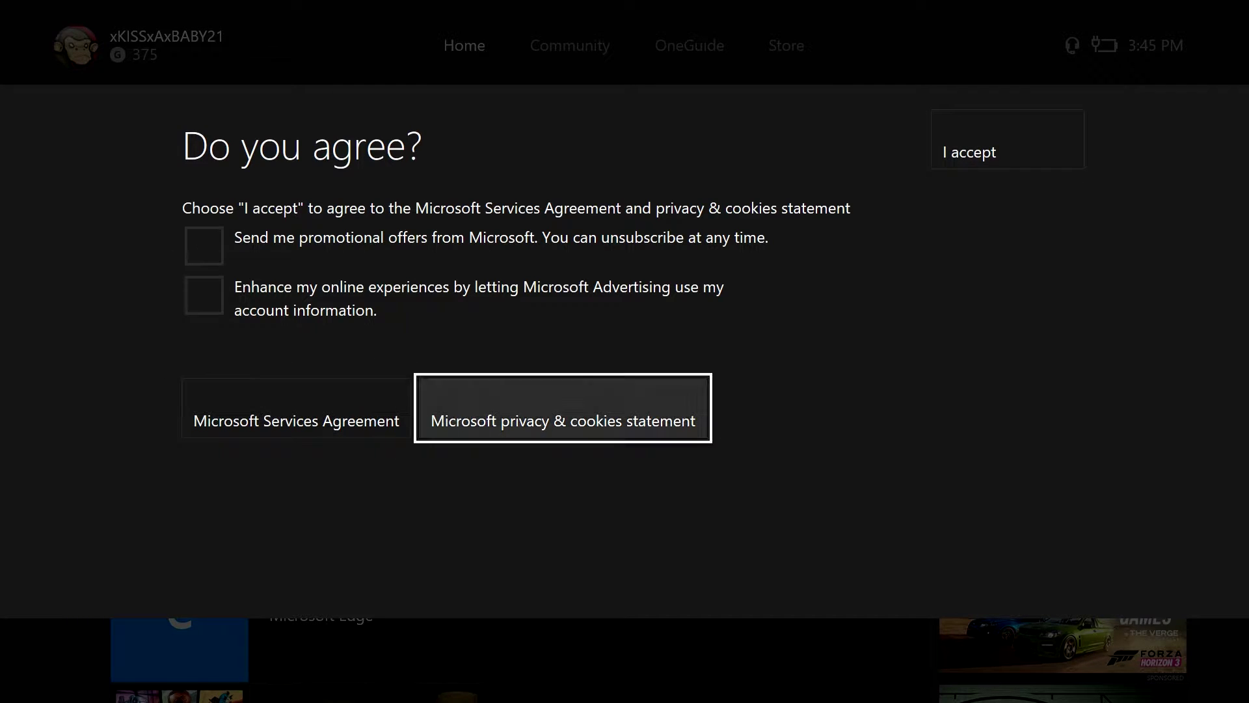
{"action": "key", "text": "Right"}
{"action": "key", "text": "Return"}
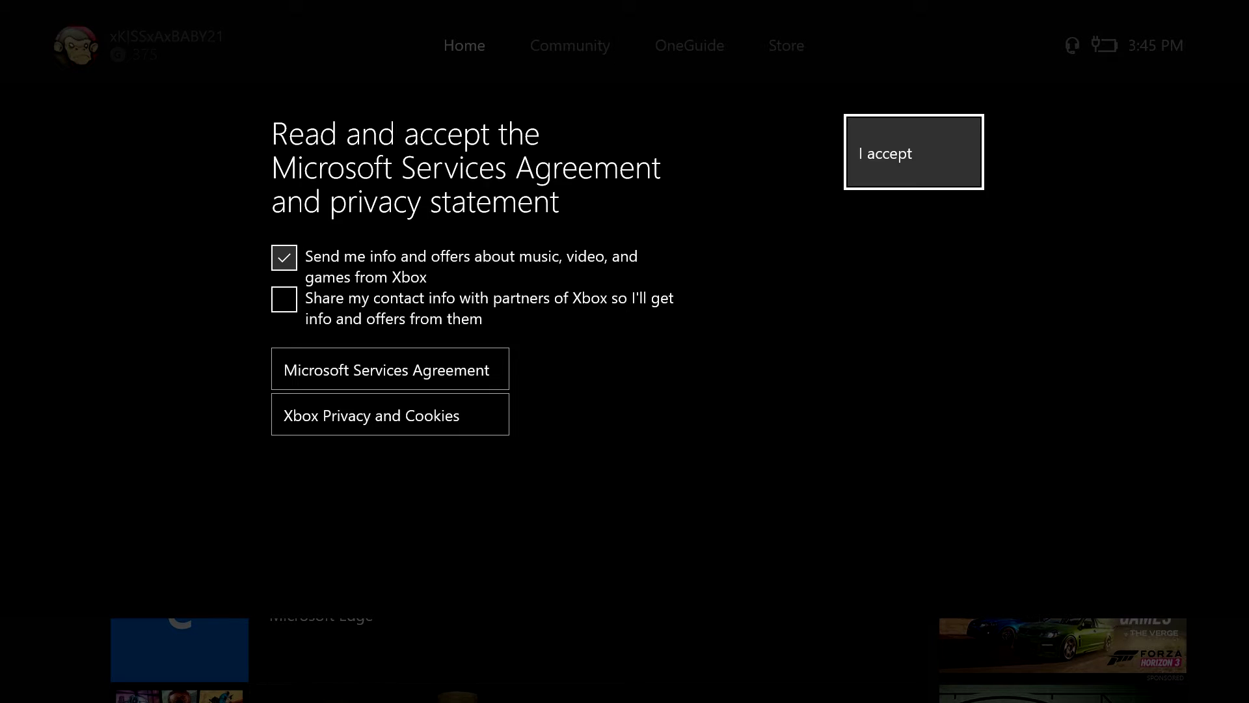
{"action": "left_click", "coordinate": [285, 259]}
{"action": "key", "text": "Escape"}
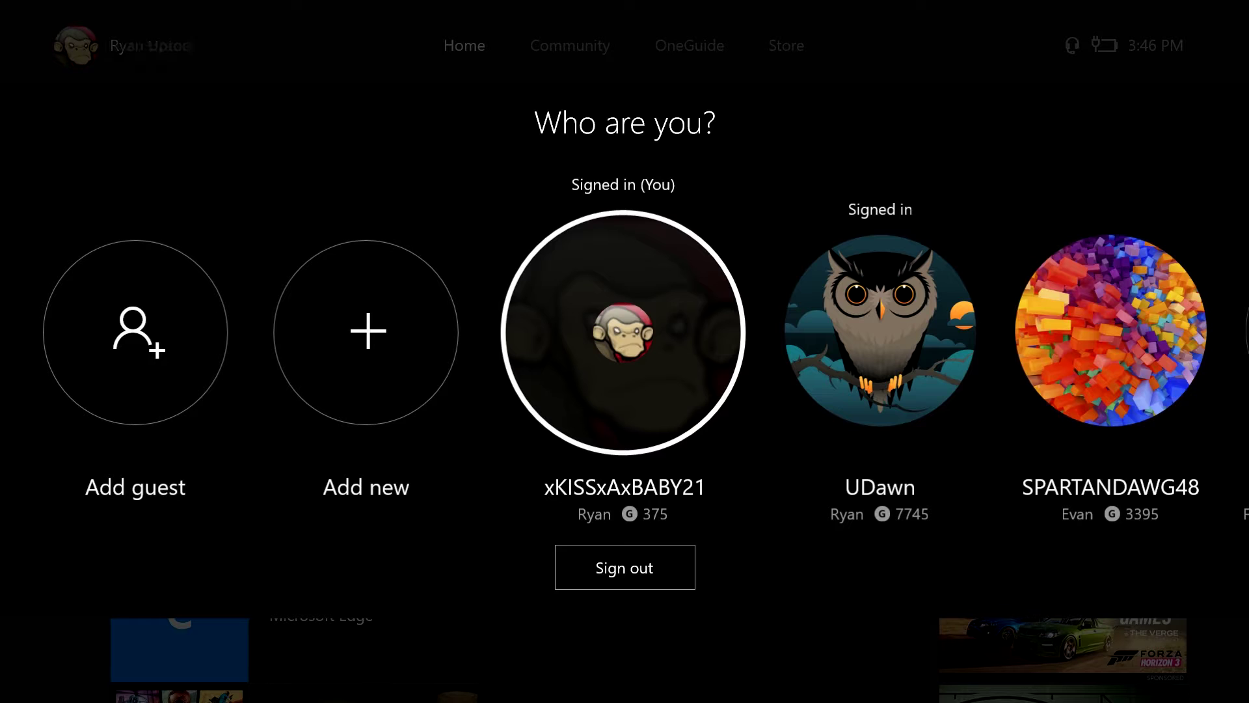
Pick the new account tile and start entering its password's first letters.
{"action": "key", "text": "Right"}
{"action": "key", "text": "Right"}
{"action": "key", "text": "Right"}
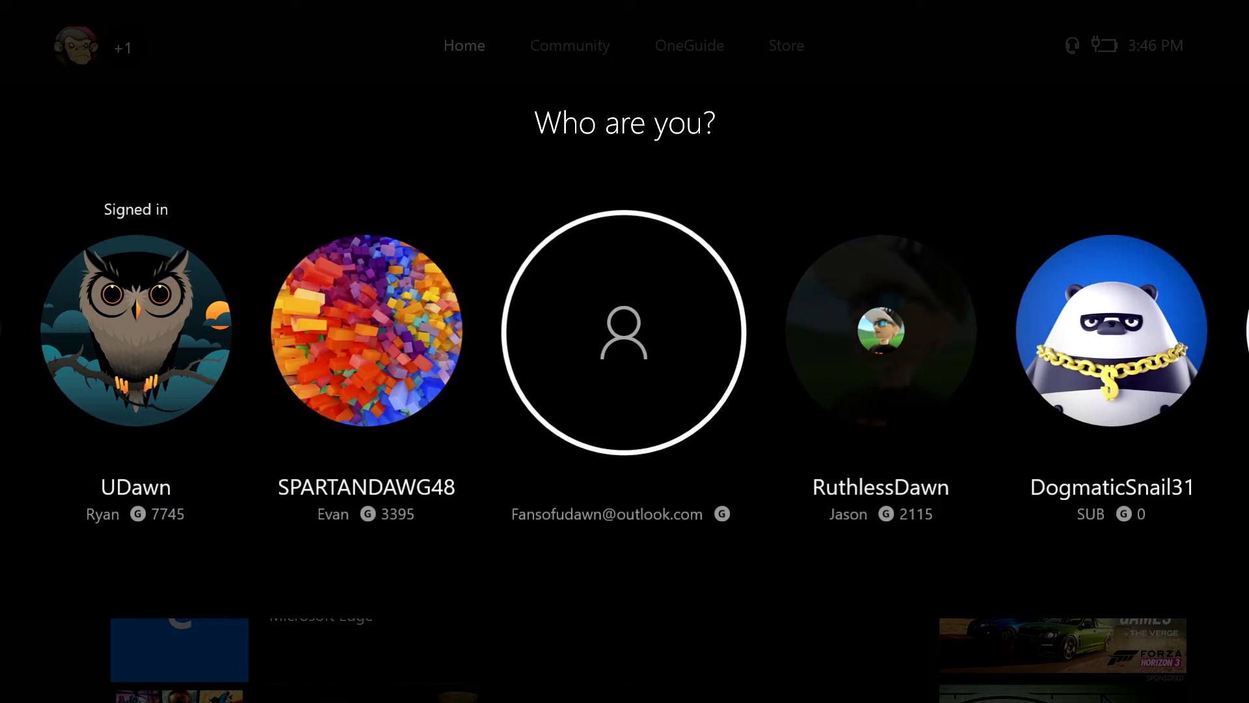
{"action": "key", "text": "Escape"}
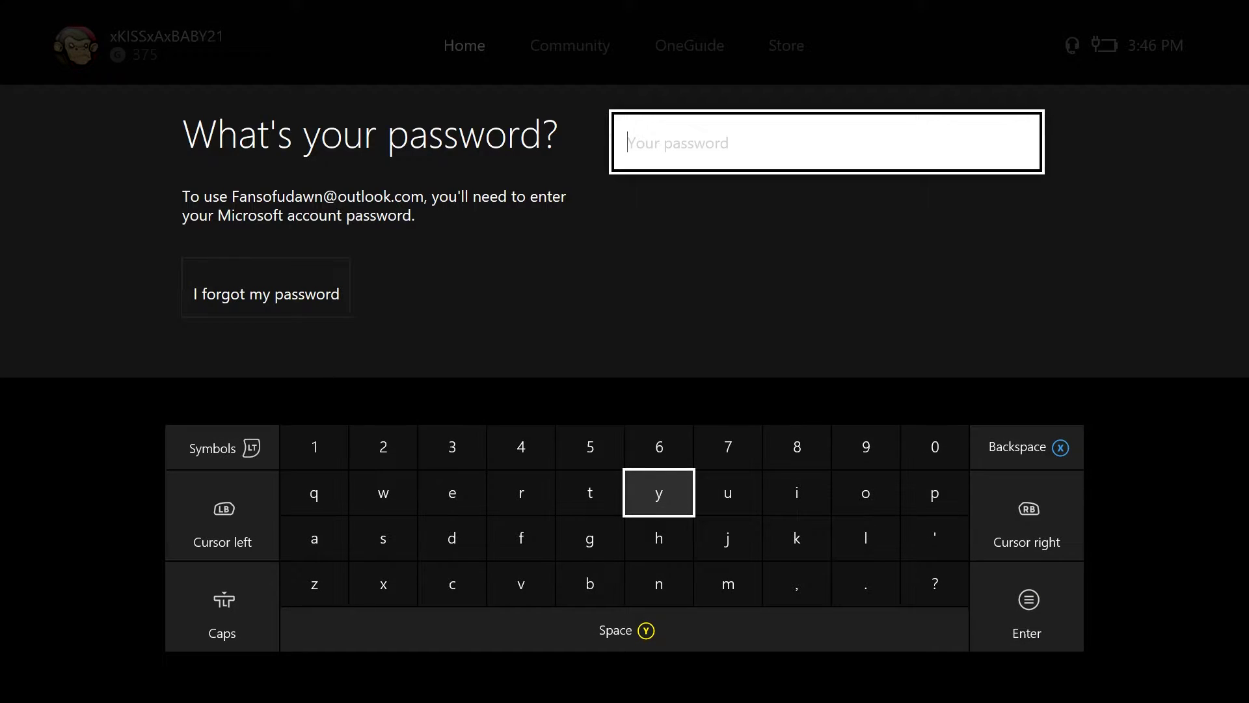
{"action": "key", "text": "Left"}
{"action": "key", "text": "Left"}
{"action": "key", "text": "Left"}
{"action": "key", "text": "Caps_Lock"}
{"action": "key", "text": "Left"}
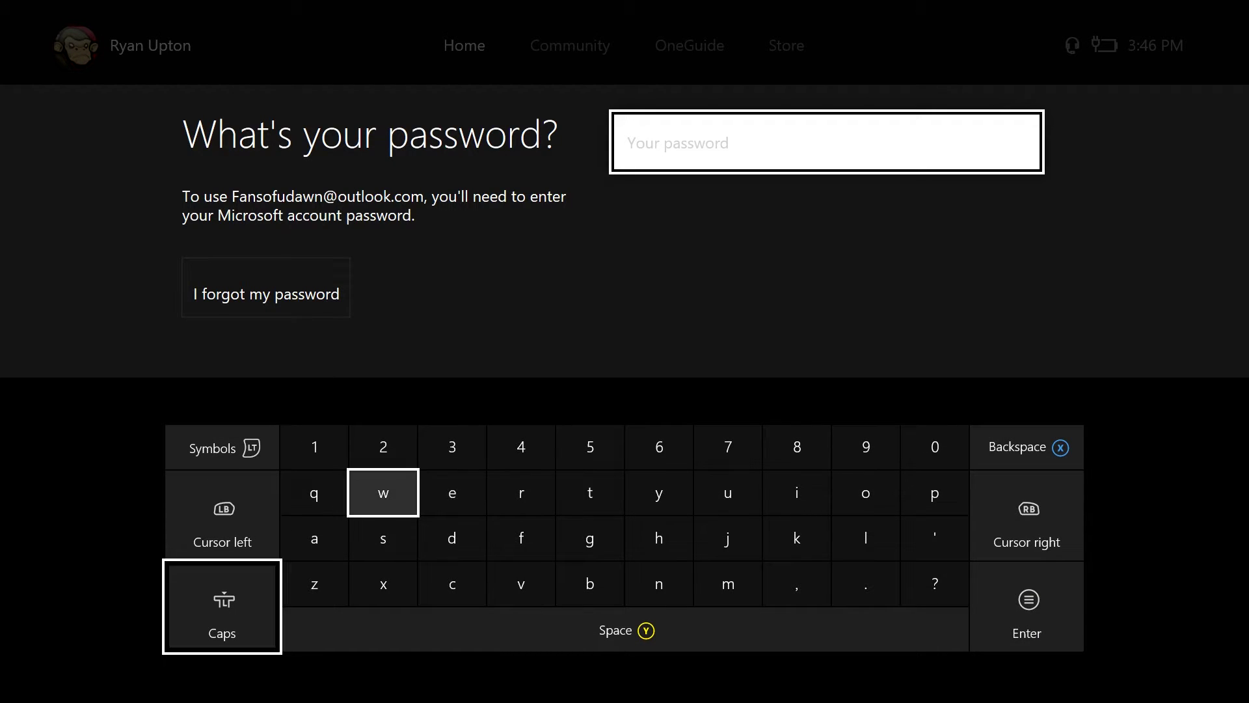
{"action": "key", "text": "Down"}
{"action": "key", "text": "Down"}
{"action": "key", "text": "Right"}
{"action": "key", "text": "Right"}
{"action": "key", "text": "Right"}
{"action": "key", "text": "Right"}
{"action": "key", "text": "Right"}
{"action": "key", "text": "Right"}
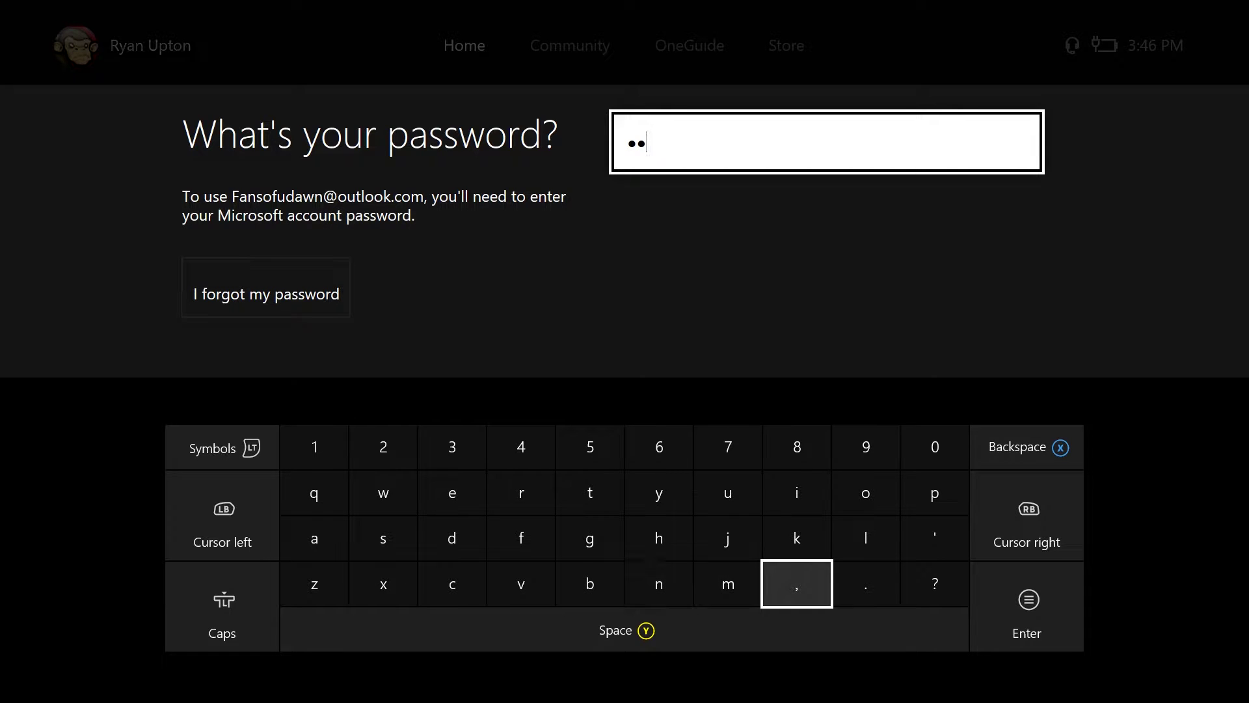
Enter the password's remaining letter and digits on the on-screen keyboard.
{"action": "key", "text": "Right"}
{"action": "key", "text": "Up"}
{"action": "key", "text": "Up"}
{"action": "key", "text": "Left"}
{"action": "key", "text": "Left"}
{"action": "key", "text": "Left"}
{"action": "key", "text": "Left"}
{"action": "key", "text": "Left"}
{"action": "key", "text": "Left"}
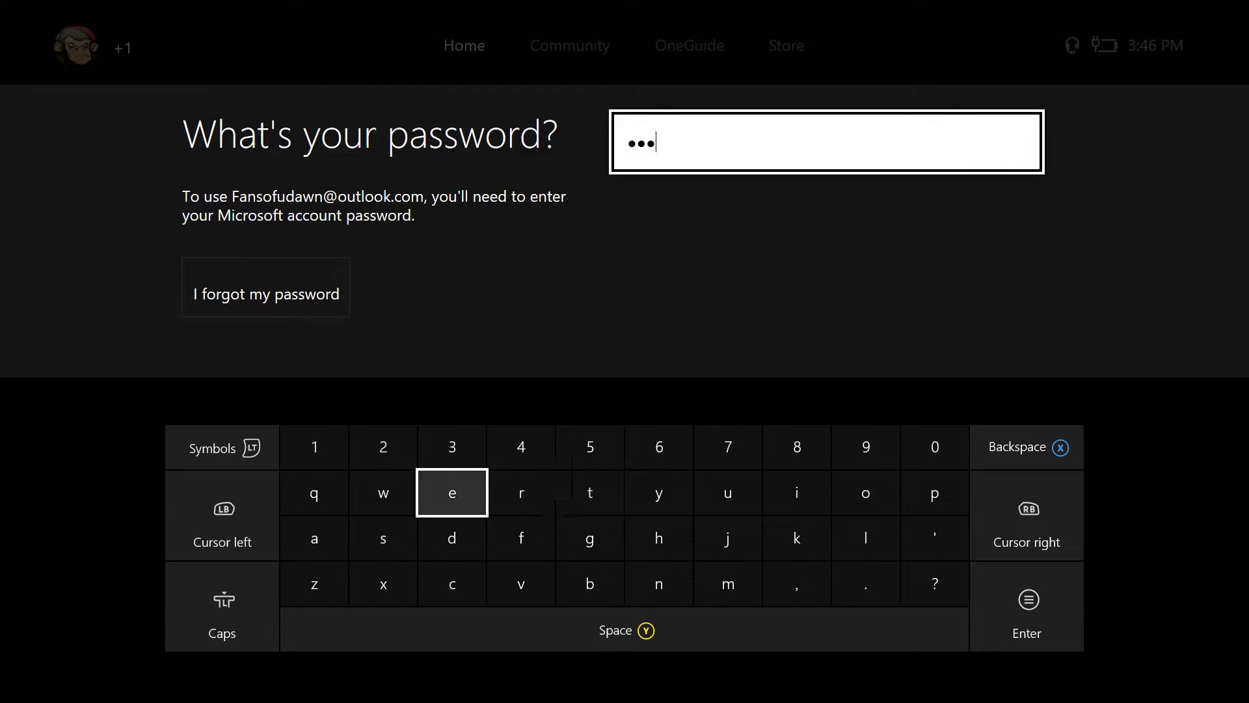
{"action": "key", "text": "Left"}
{"action": "key", "text": "Down"}
{"action": "key", "text": "Down"}
{"action": "key", "text": "Up"}
{"action": "key", "text": "Up"}
{"action": "key", "text": "Up"}
{"action": "key", "text": "Right"}
{"action": "key", "text": "Right"}
{"action": "key", "text": "Right"}
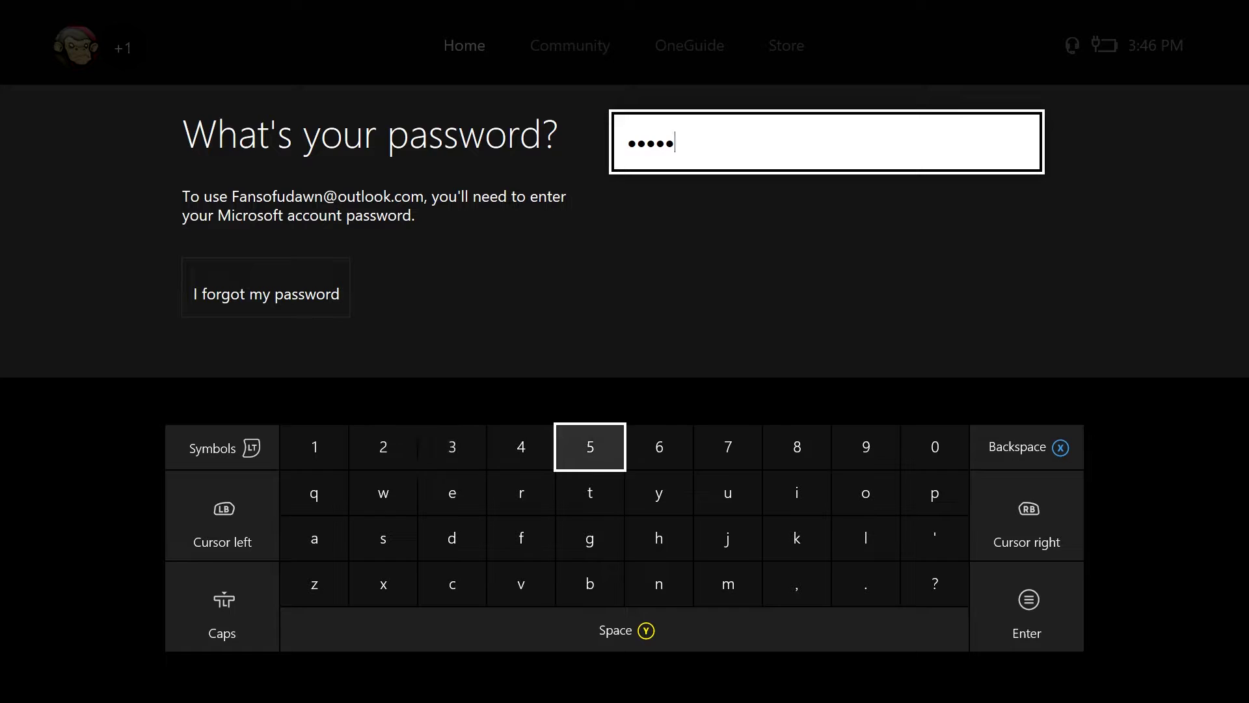
{"action": "key", "text": "Right"}
{"action": "key", "text": "Right"}
{"action": "key", "text": "Right"}
{"action": "key", "text": "Right"}
{"action": "key", "text": "Right"}
{"action": "key", "text": "Left"}
{"action": "key", "text": "Left"}
{"action": "key", "text": "Left"}
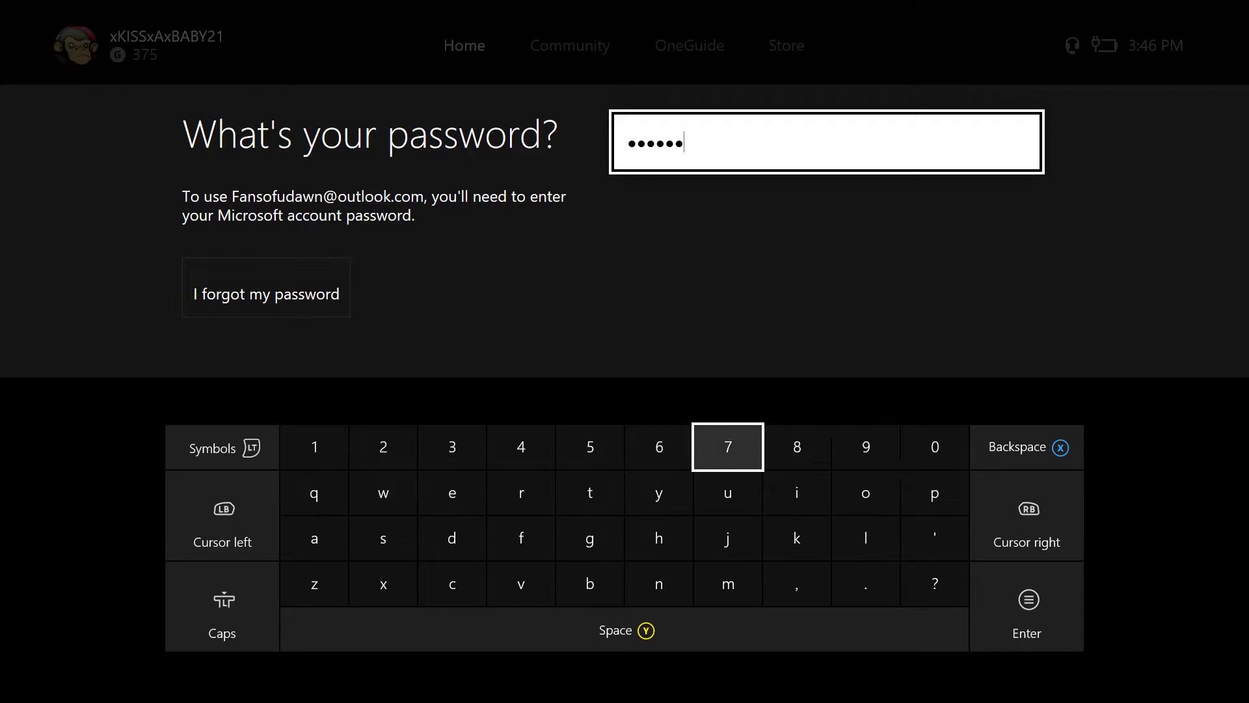
{"action": "key", "text": "Left"}
{"action": "key", "text": "Left"}
{"action": "key", "text": "Left"}
{"action": "key", "text": "Left"}
{"action": "key", "text": "Left"}
{"action": "key", "text": "Left"}
{"action": "key", "text": "Right"}
{"action": "key", "text": "Right"}
{"action": "key", "text": "Right"}
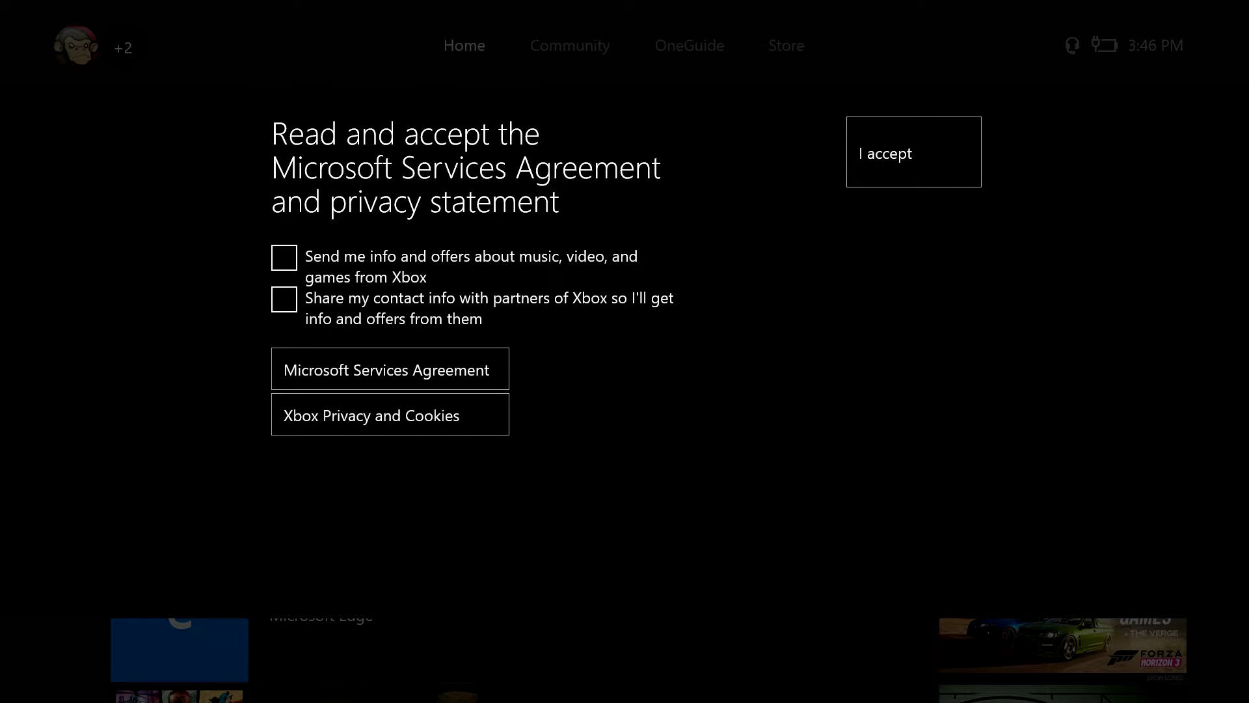
Accept the Xbox agreement, pass the privacy and gamertag pages, and keep green as the colour.
{"action": "key", "text": "Right"}
{"action": "key", "text": "Return"}
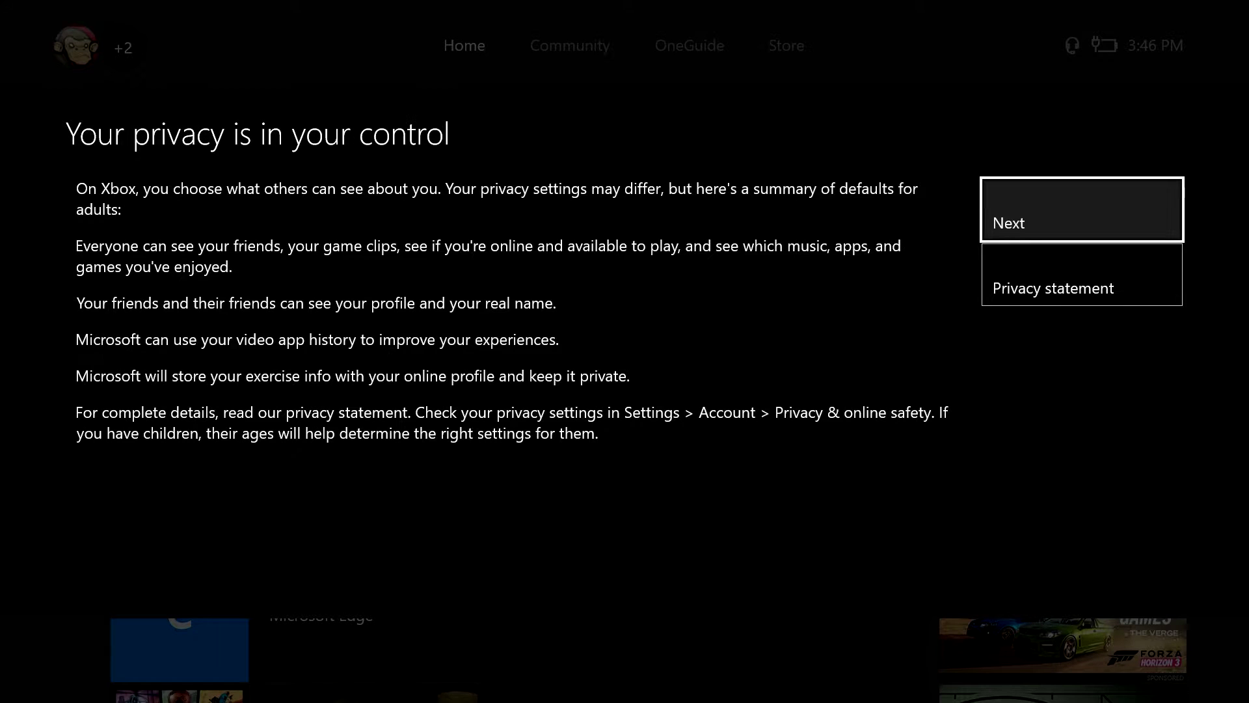
{"action": "key", "text": "Return"}
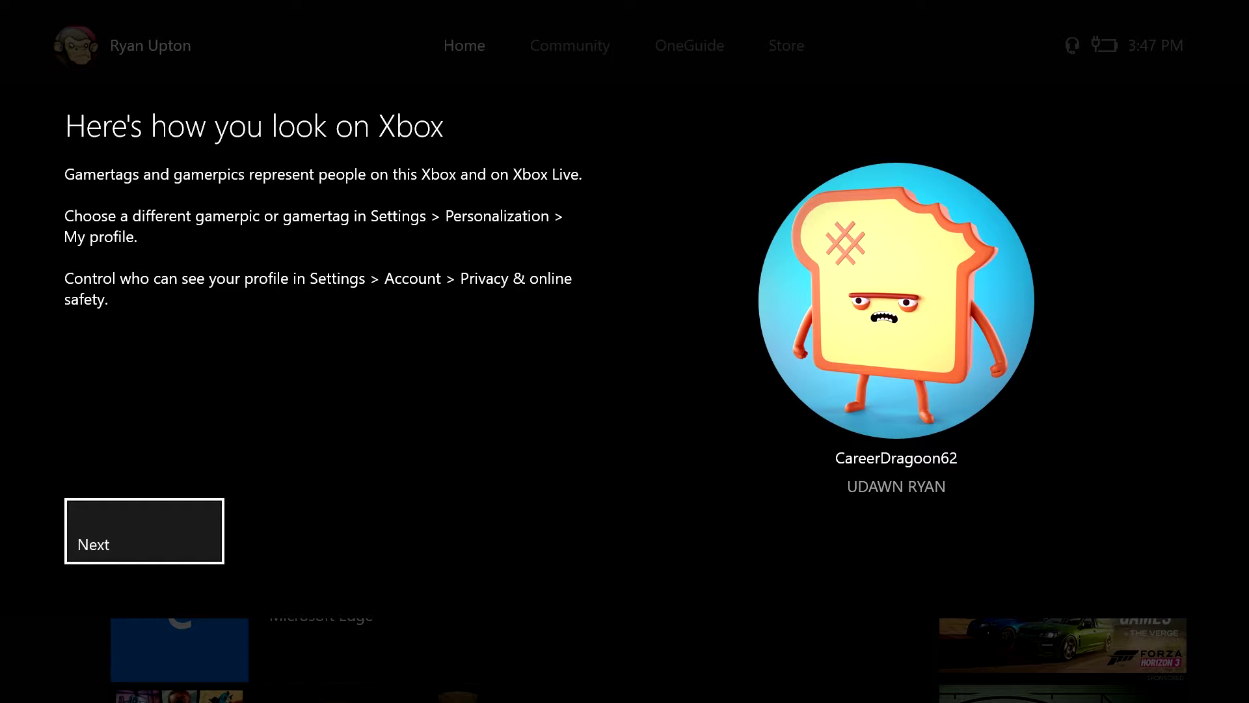
{"action": "key", "text": "Return"}
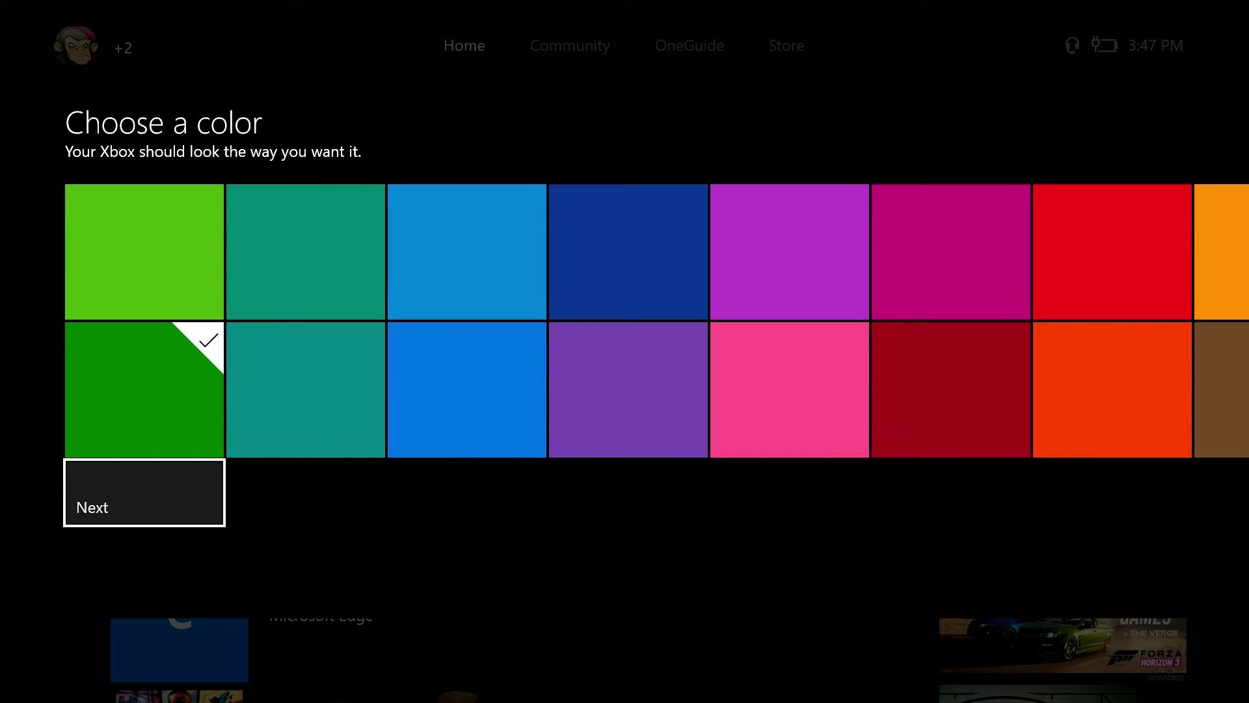
{"action": "key", "text": "Return"}
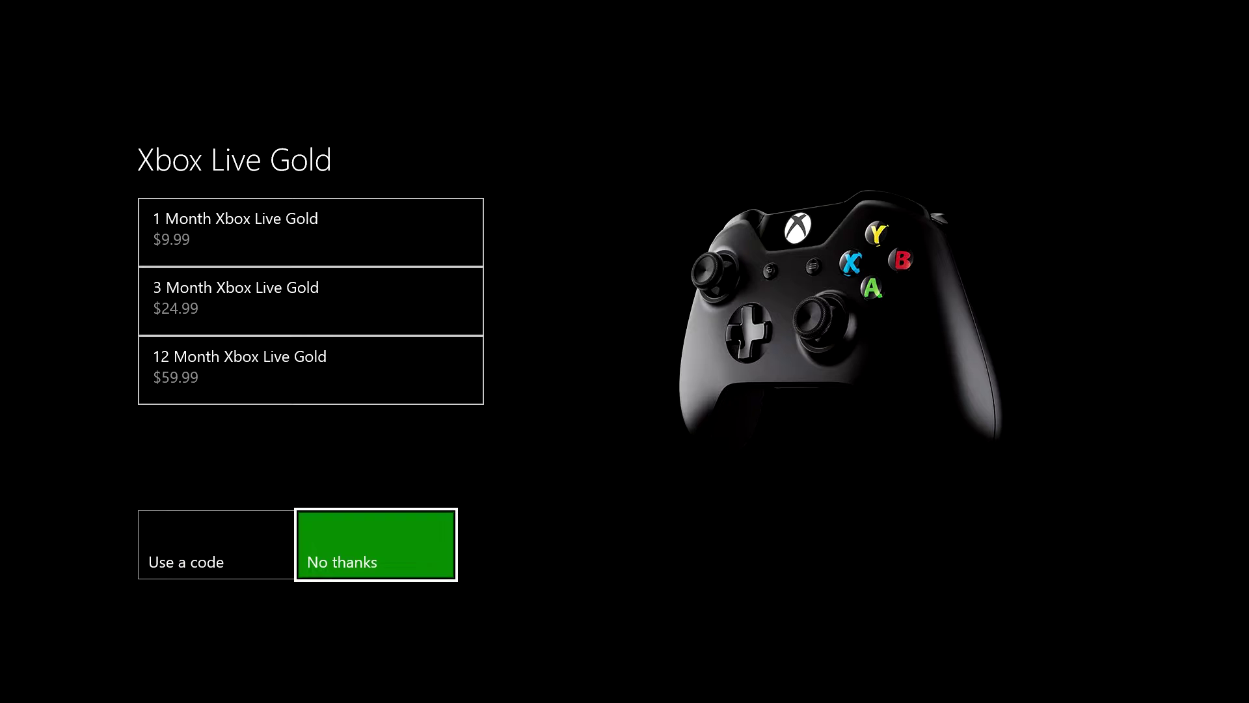
Decline Xbox Live Gold, then switch to the older signed-in profile from the guide.
{"action": "key", "text": "Return"}
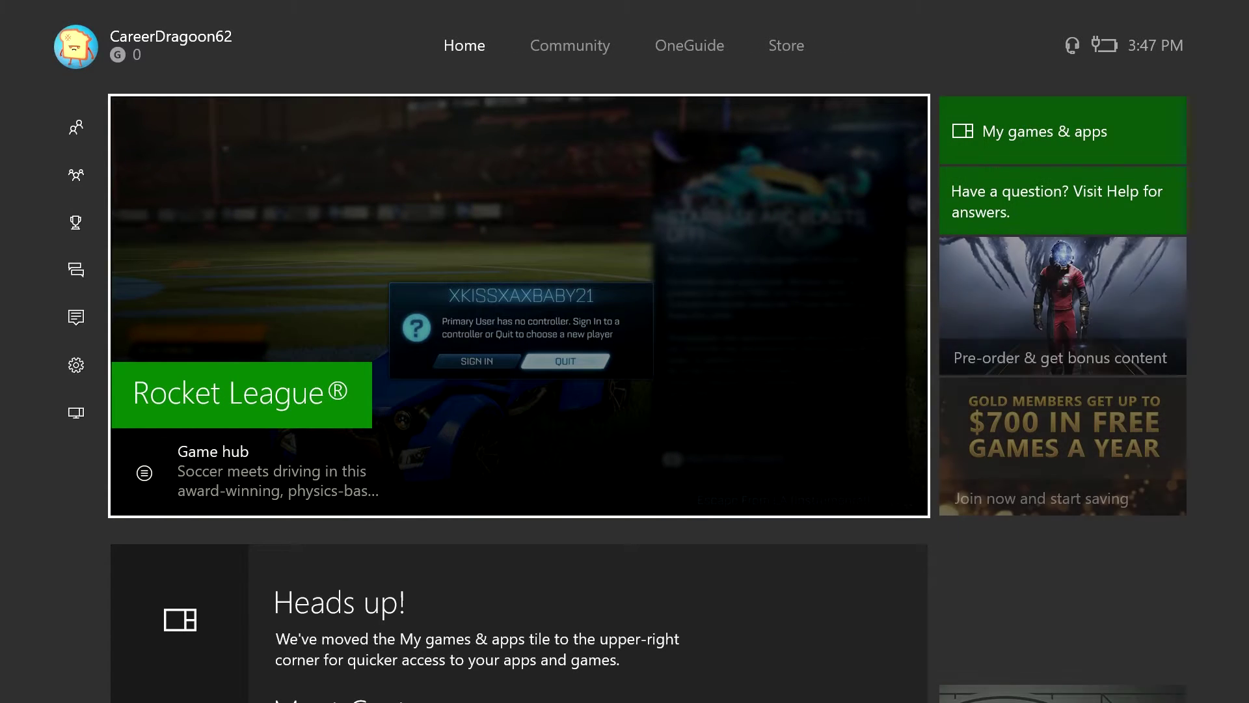
{"action": "key", "text": "Left"}
{"action": "key", "text": "Up"}
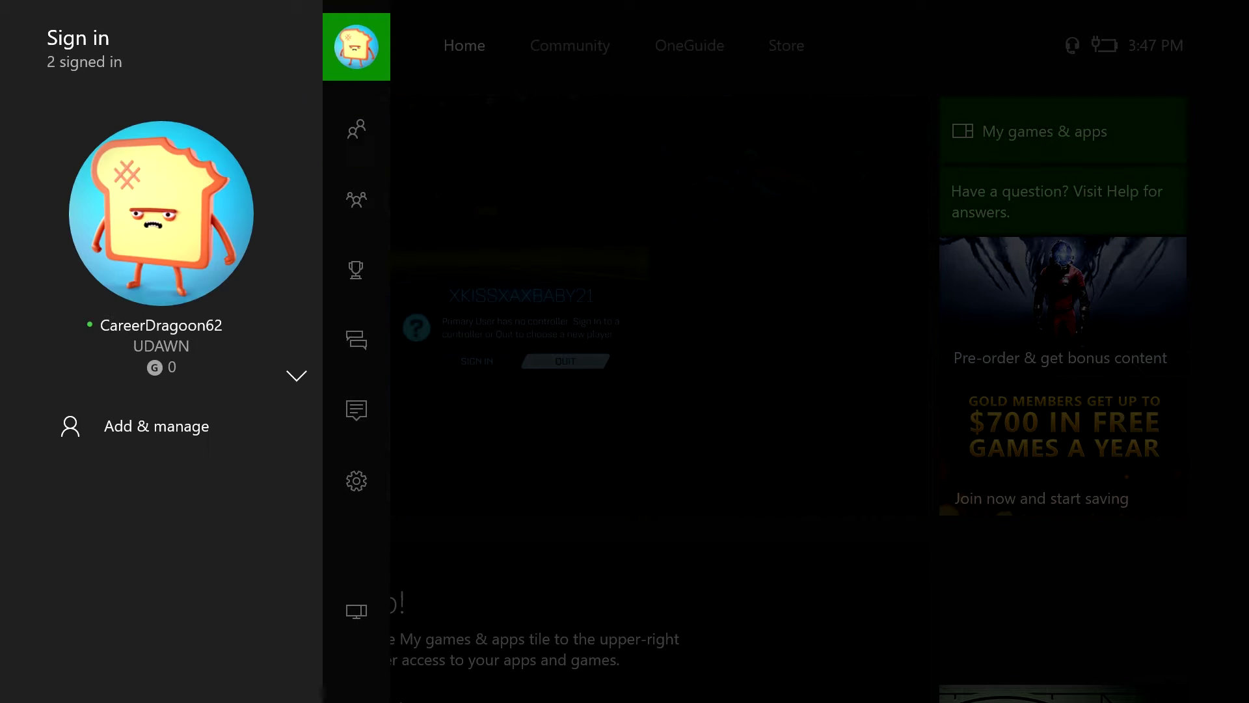
{"action": "key", "text": "Down"}
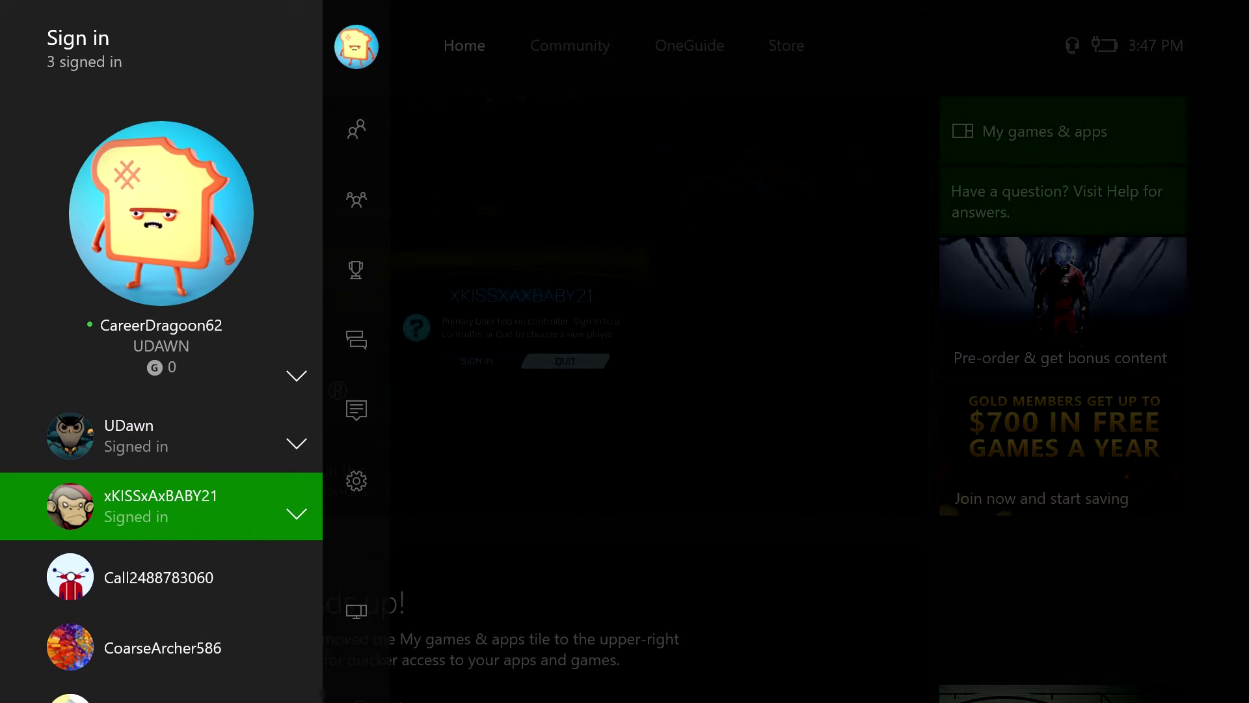
{"action": "key", "text": "Return"}
{"action": "key", "text": "Down"}
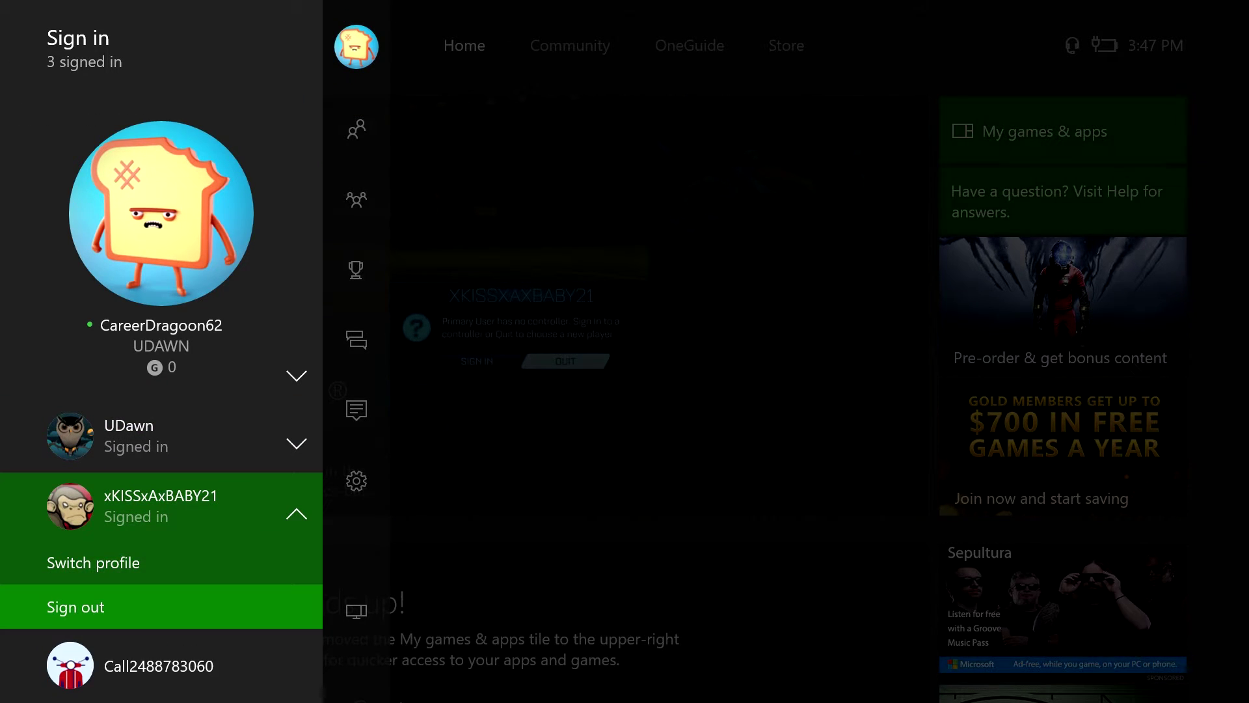
{"action": "key", "text": "Up"}
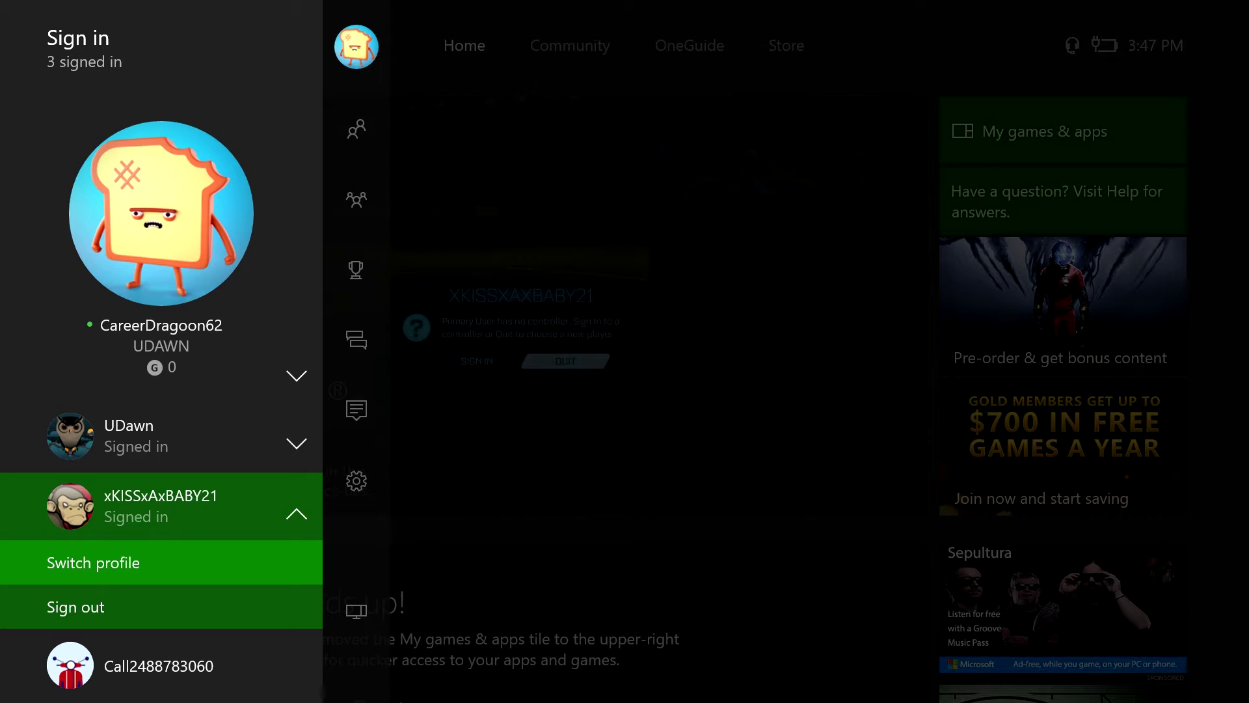
{"action": "key", "text": "Return"}
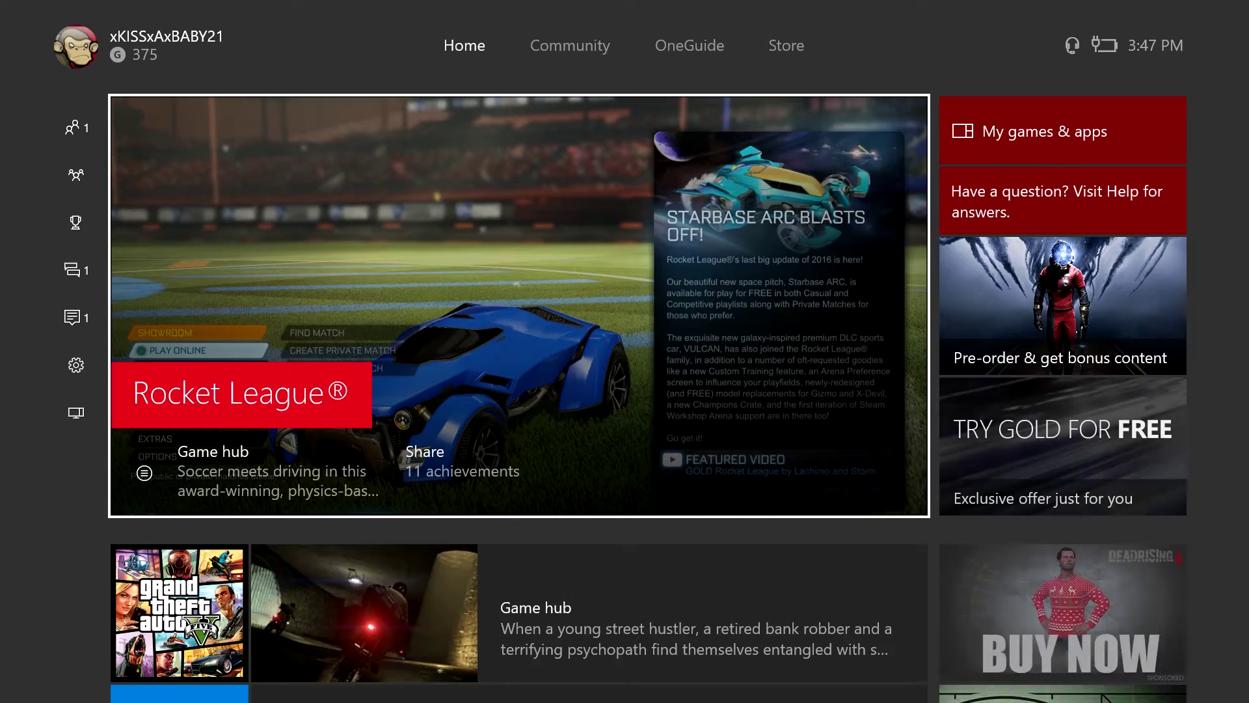
Launch Rocket League from Home.
{"action": "key", "text": "Down"}
{"action": "key", "text": "Up"}
{"action": "key", "text": "Return"}
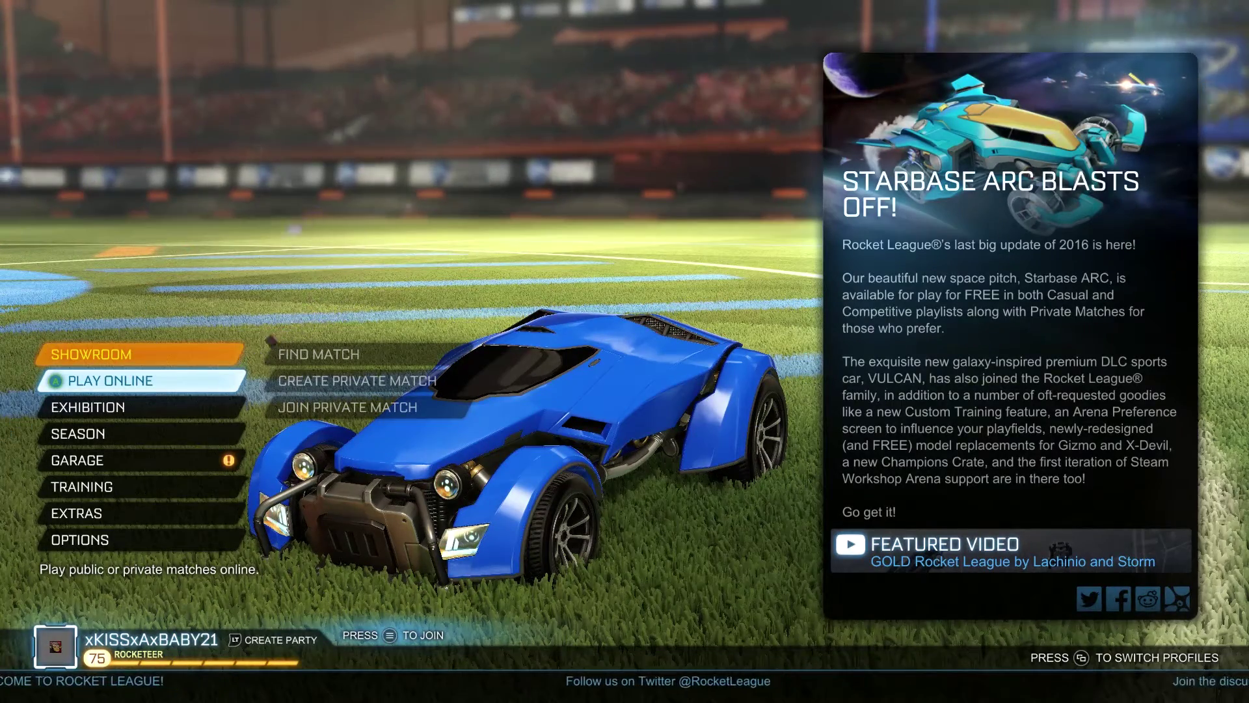
Leave the level 75 Rocketeer main menu via Switch Profiles to the title screen.
{"action": "key", "text": "super"}
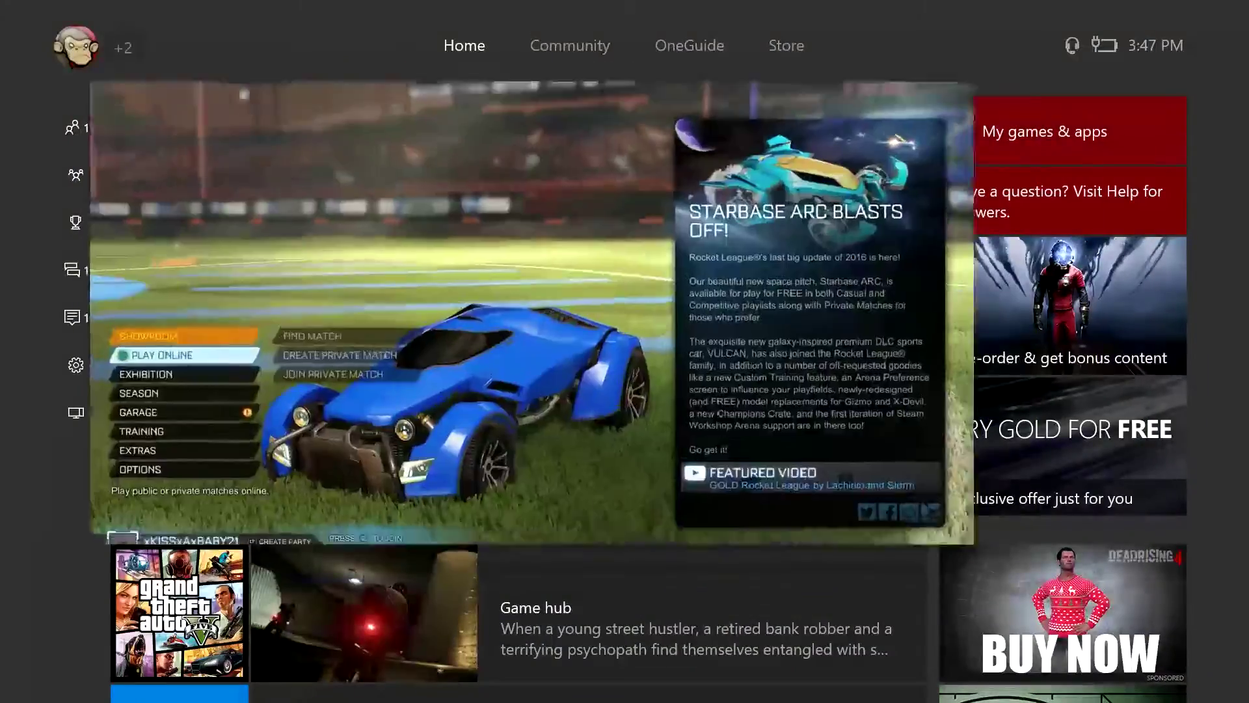
{"action": "key", "text": "Return"}
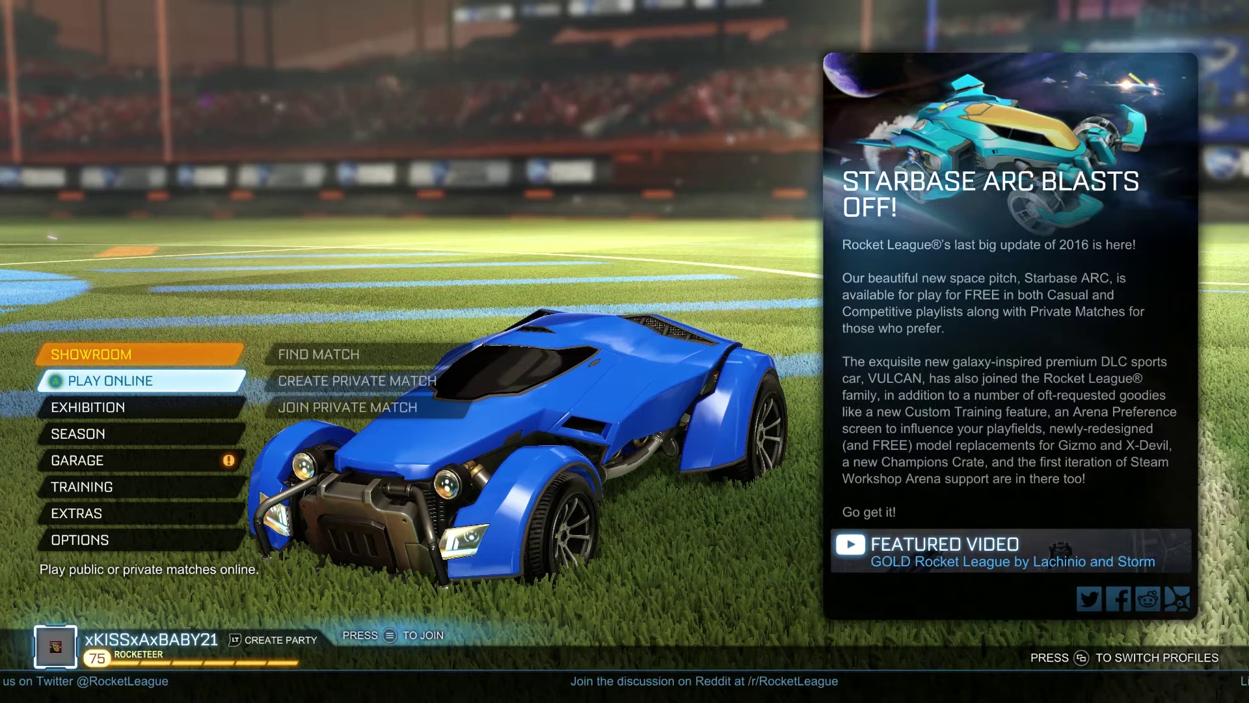
{"action": "key", "text": "super"}
{"action": "key", "text": "Return"}
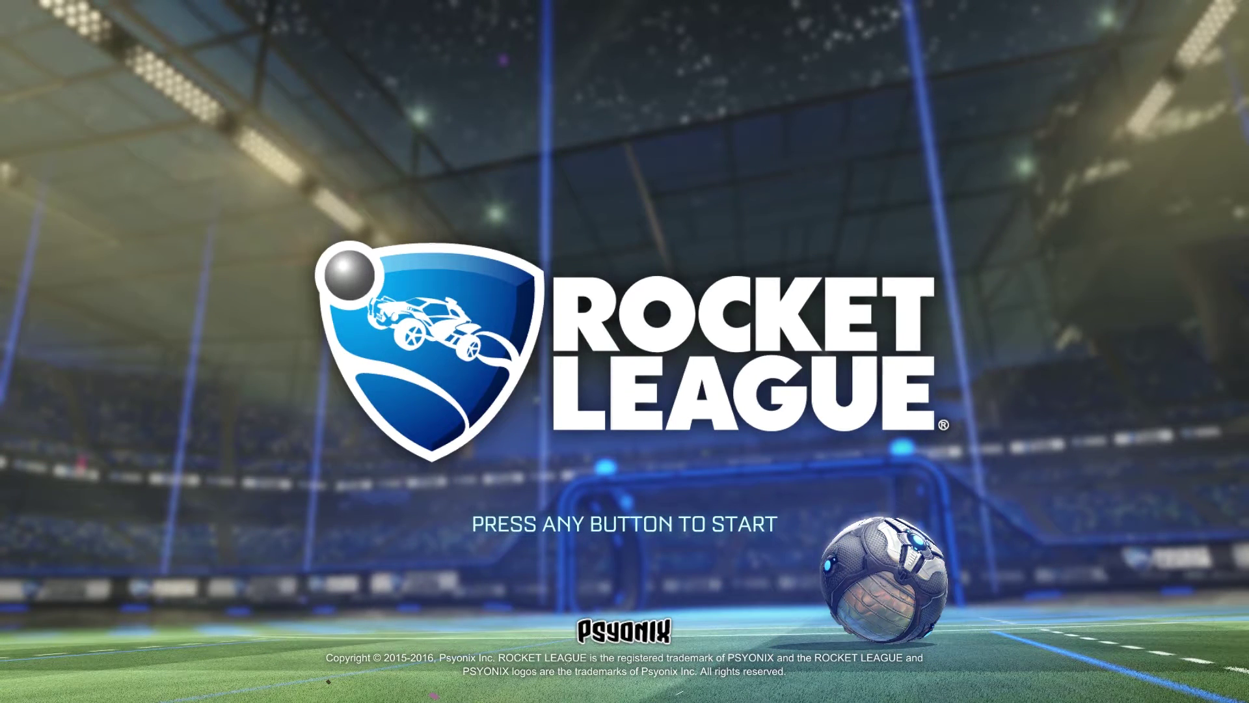
Start the game as the level 39 Veteran profile, dismiss Competitive Recalibration, and open the Xbox guide.
{"action": "key", "text": "Return"}
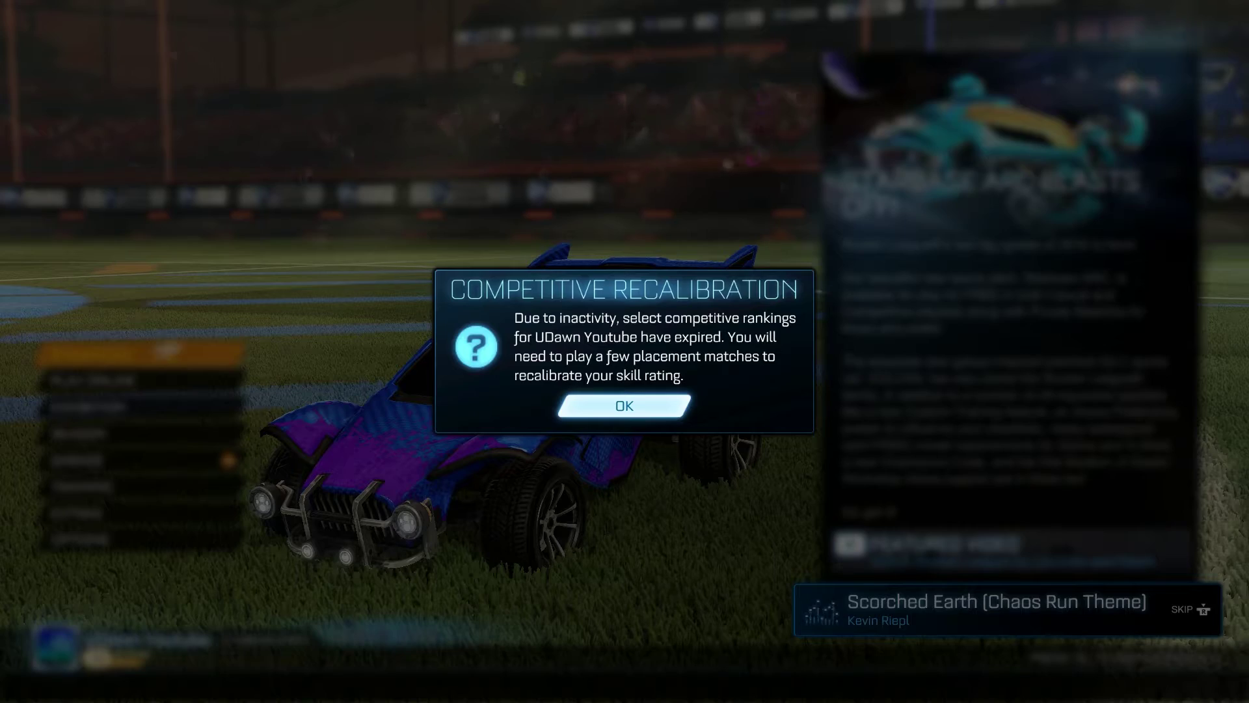
{"action": "key", "text": "Return"}
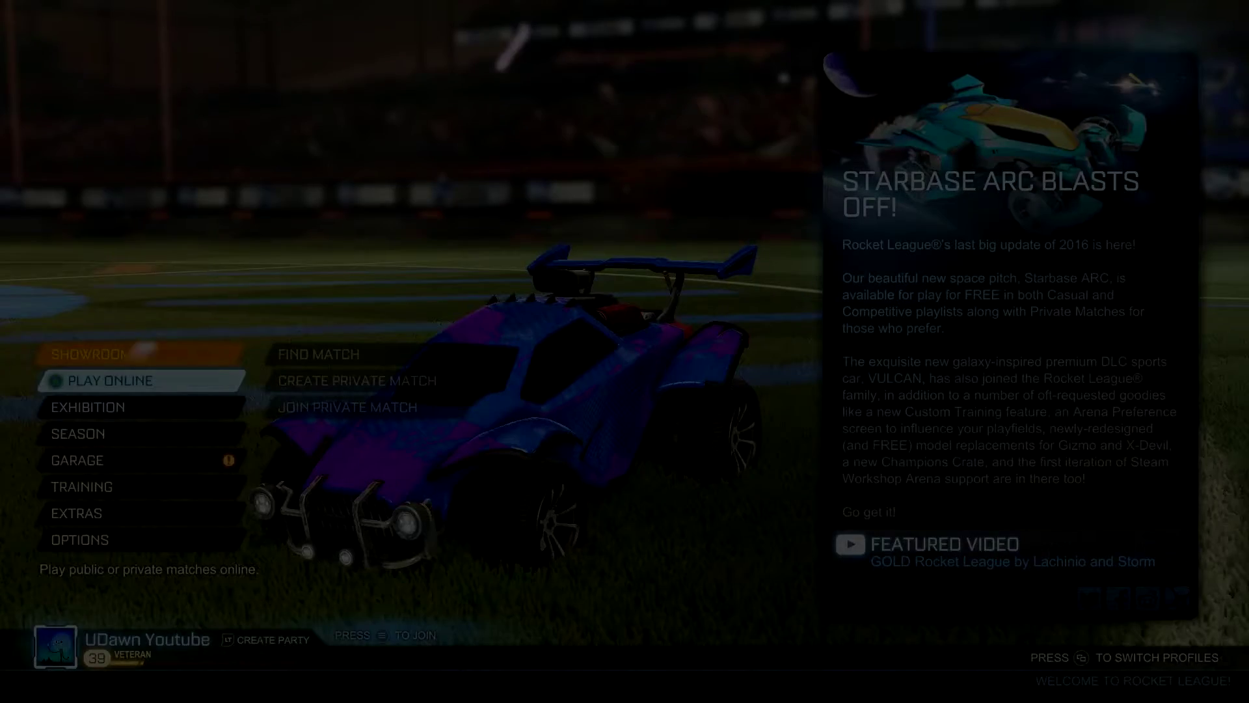
{"action": "key", "text": "super"}
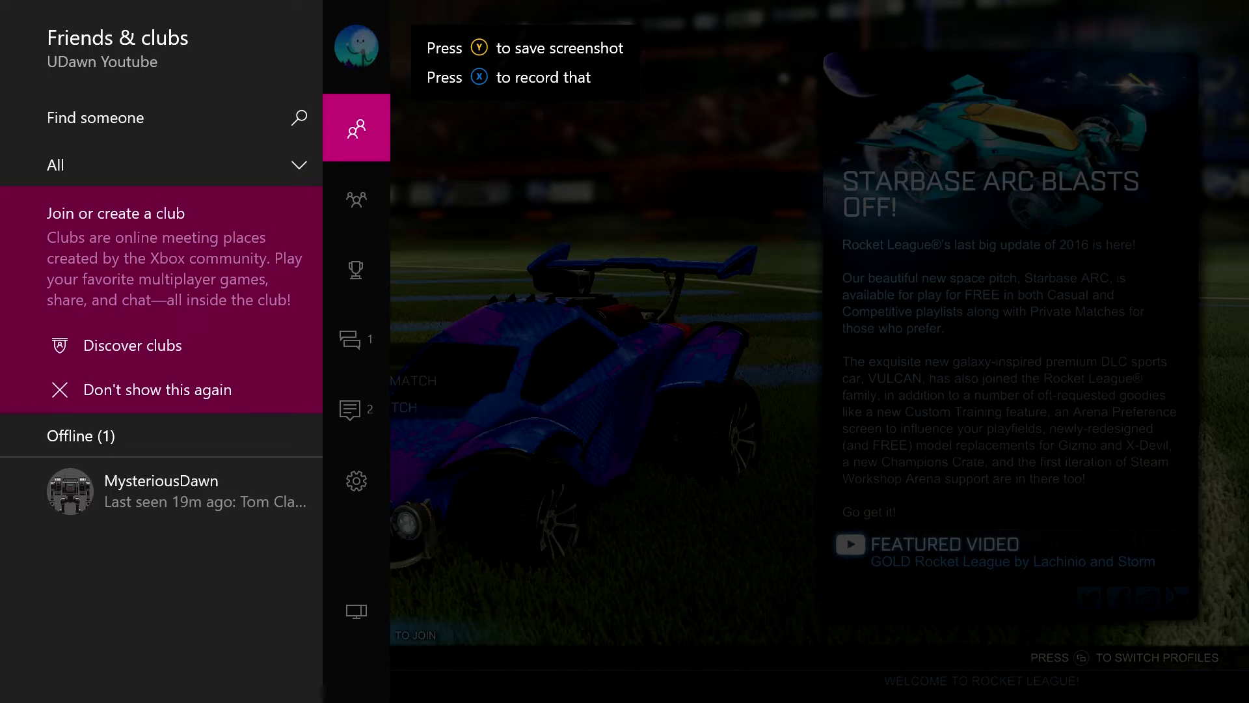
In the guide's Sign in list, expand the active profile's options and choose Switch profile.
{"action": "key", "text": "Up"}
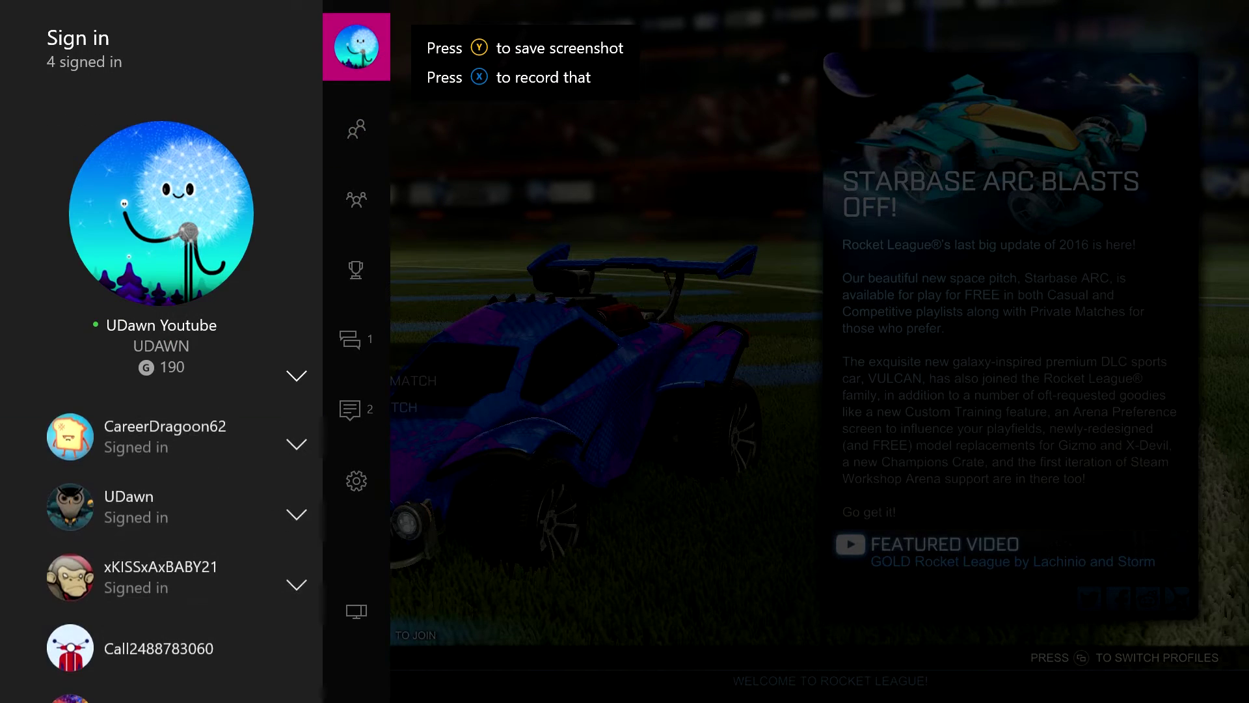
{"action": "key", "text": "Down"}
{"action": "key", "text": "Down"}
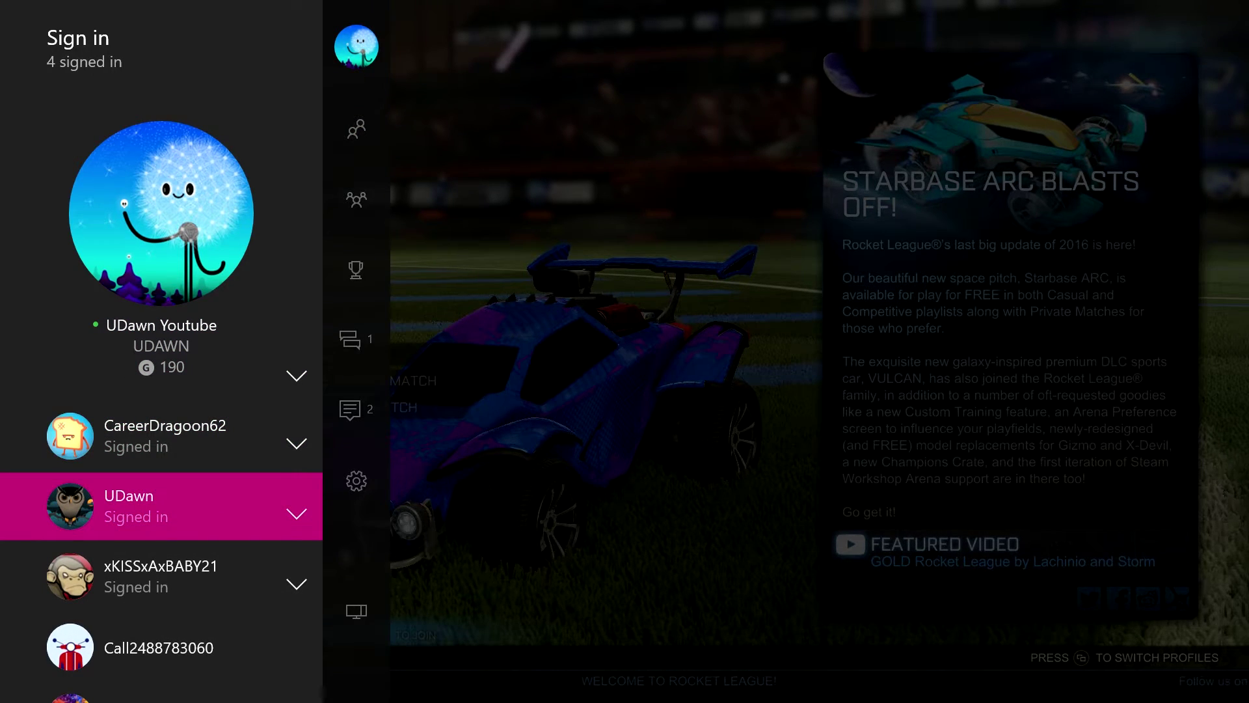
{"action": "key", "text": "Down"}
{"action": "key", "text": "Up"}
{"action": "key", "text": "Escape"}
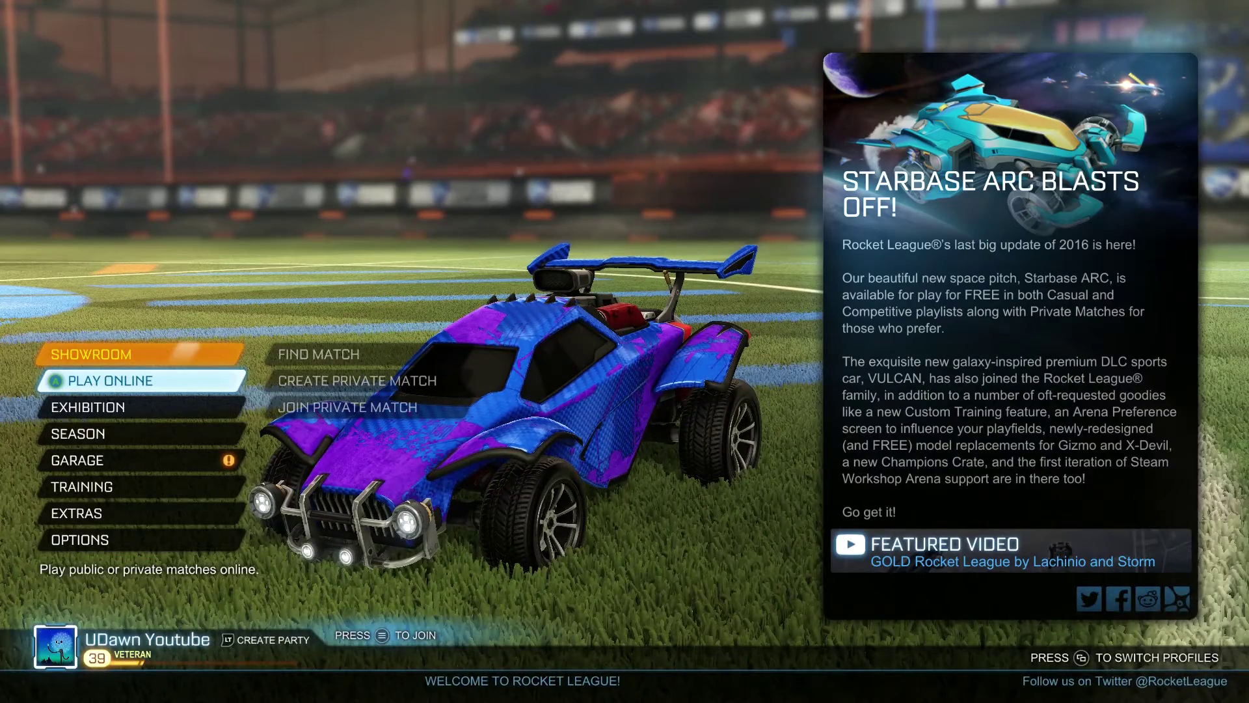
{"action": "key", "text": "super"}
{"action": "key", "text": "Up"}
{"action": "key", "text": "Down"}
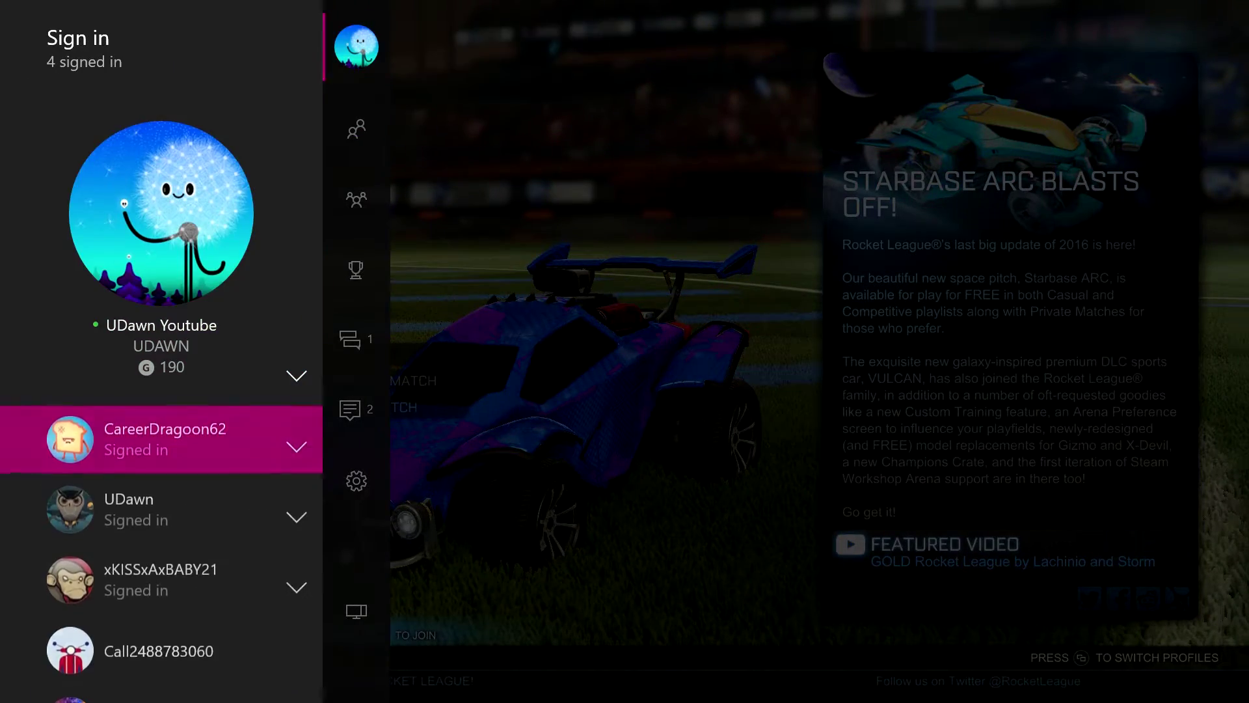
{"action": "key", "text": "Up"}
{"action": "key", "text": "Return"}
{"action": "key", "text": "Down"}
{"action": "key", "text": "Escape"}
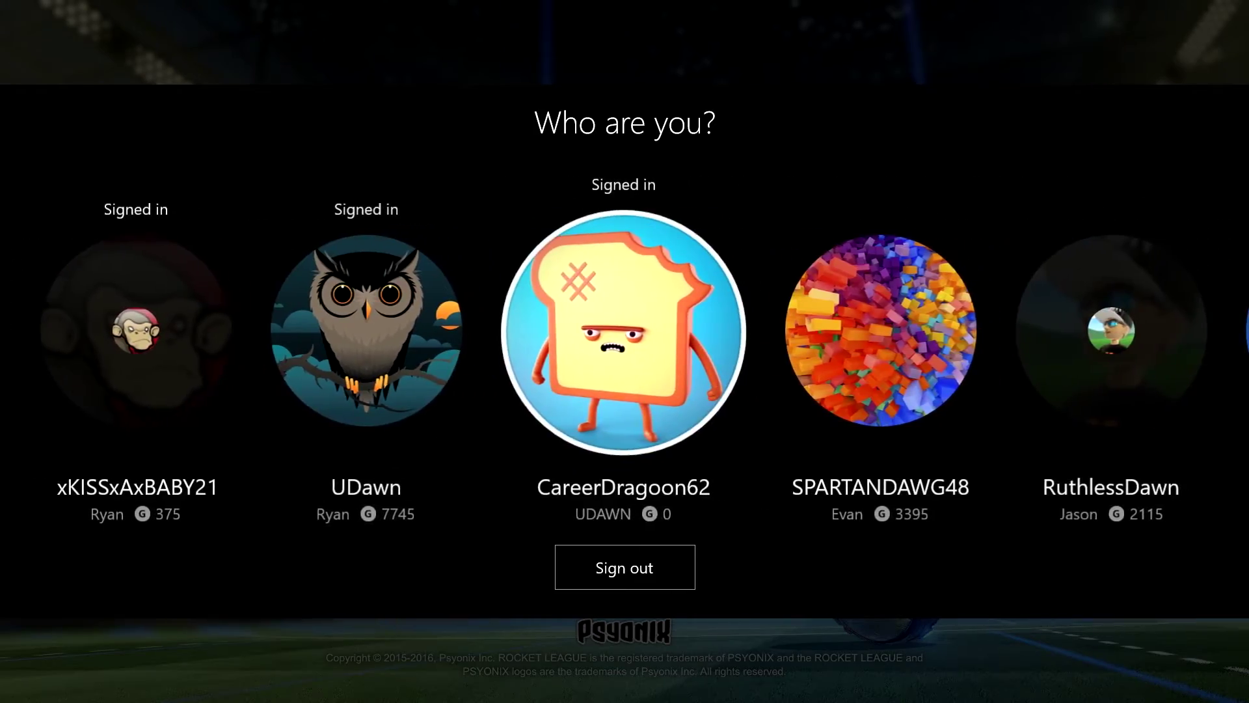
Play as the new level 75 account, open New Season setup, then back out.
{"action": "key", "text": "Return"}
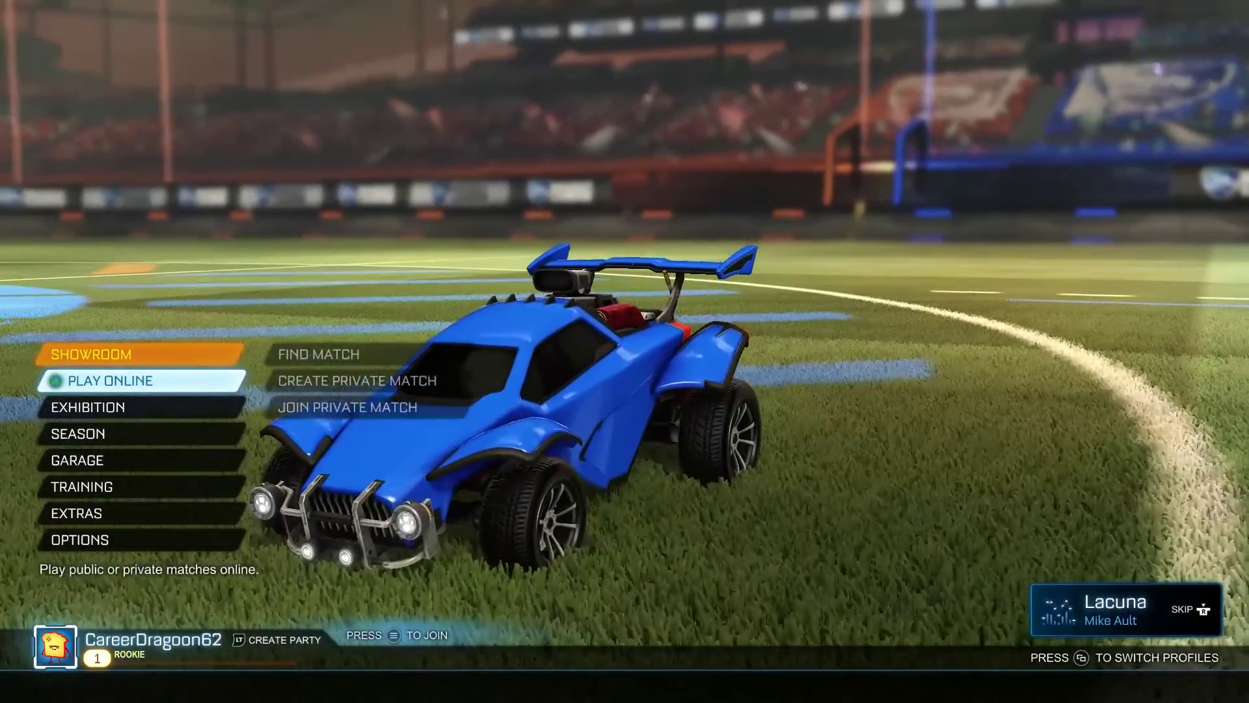
{"action": "key", "text": "Down"}
{"action": "key", "text": "Down"}
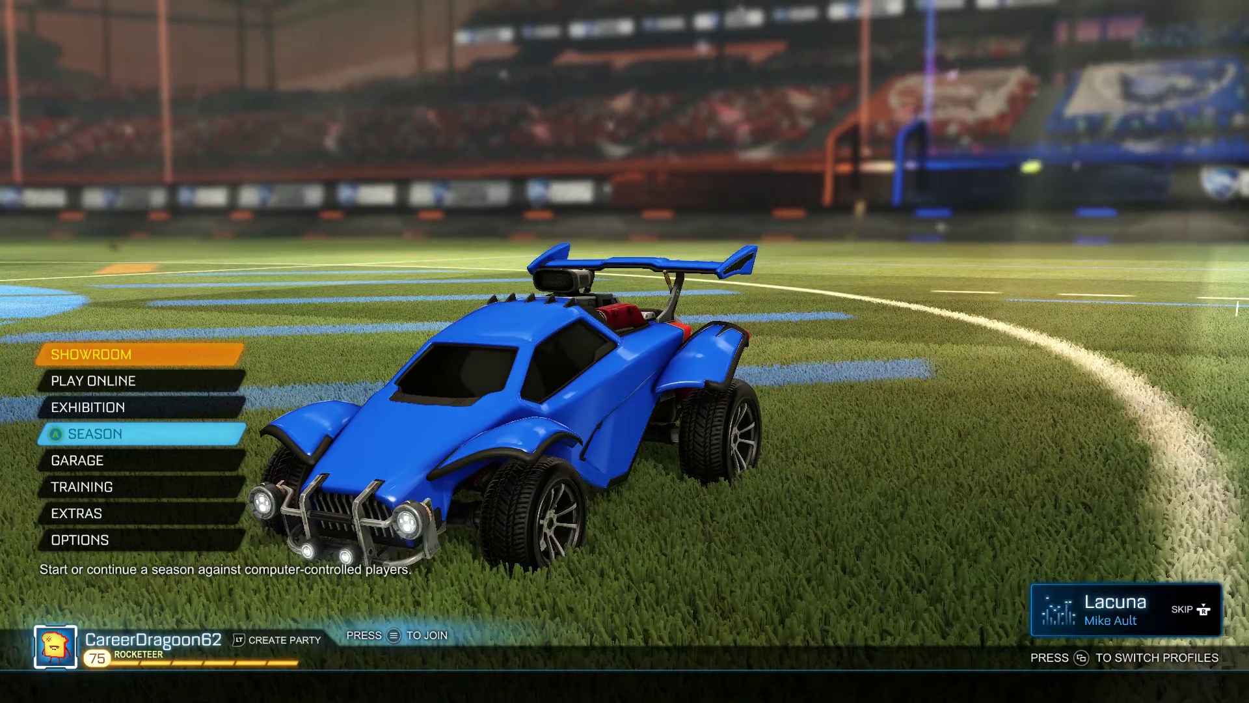
{"action": "key", "text": "Return"}
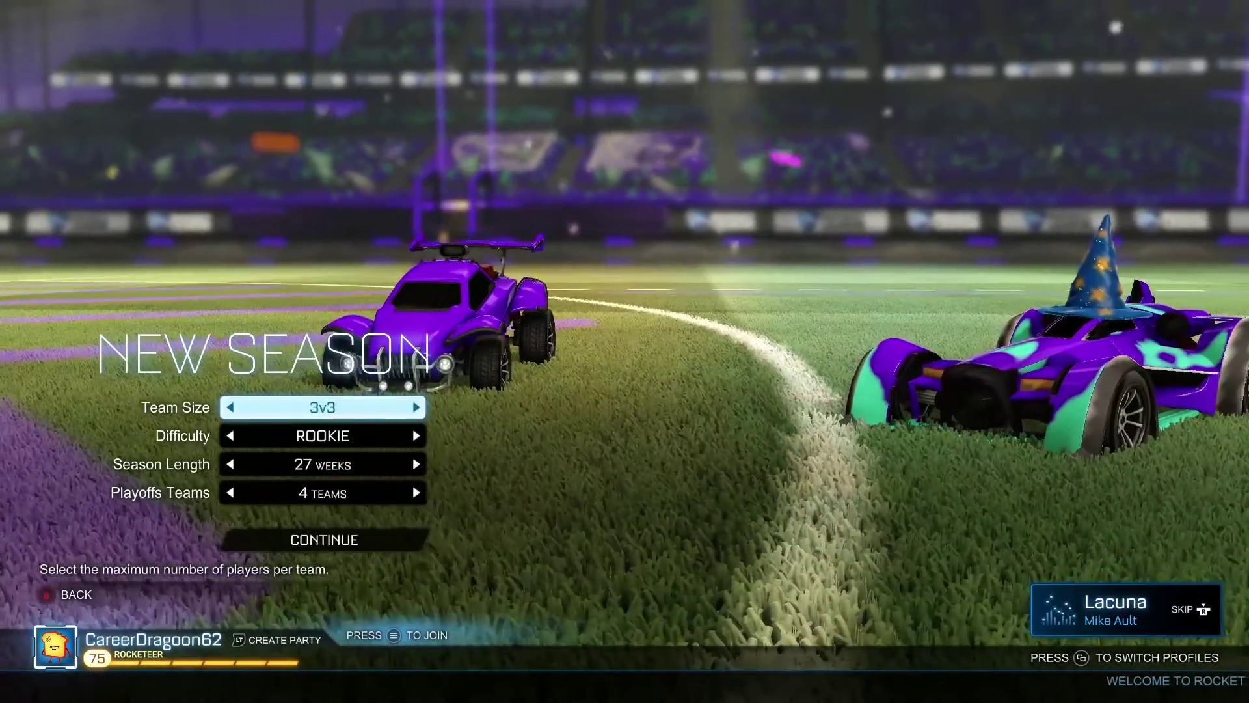
{"action": "key", "text": "Escape"}
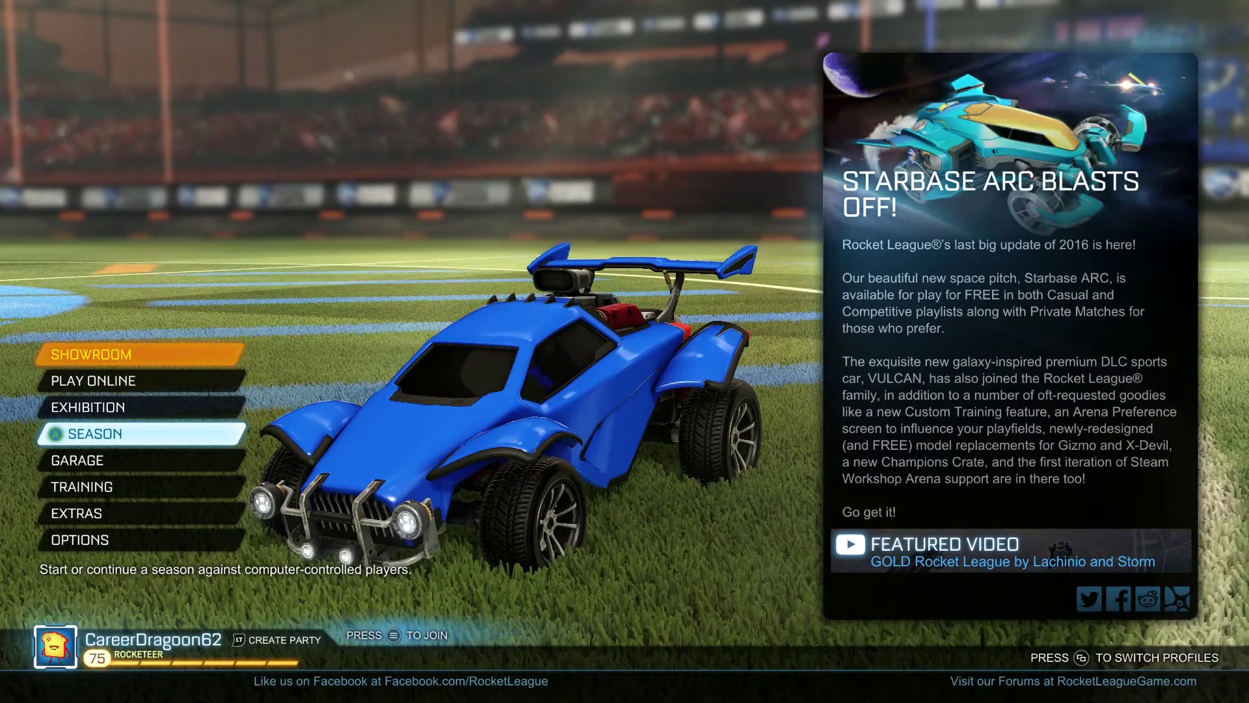
From the guide's sign-in accounts list, find the newly created account and sign it out.
{"action": "key", "text": "super"}
{"action": "key", "text": "Up"}
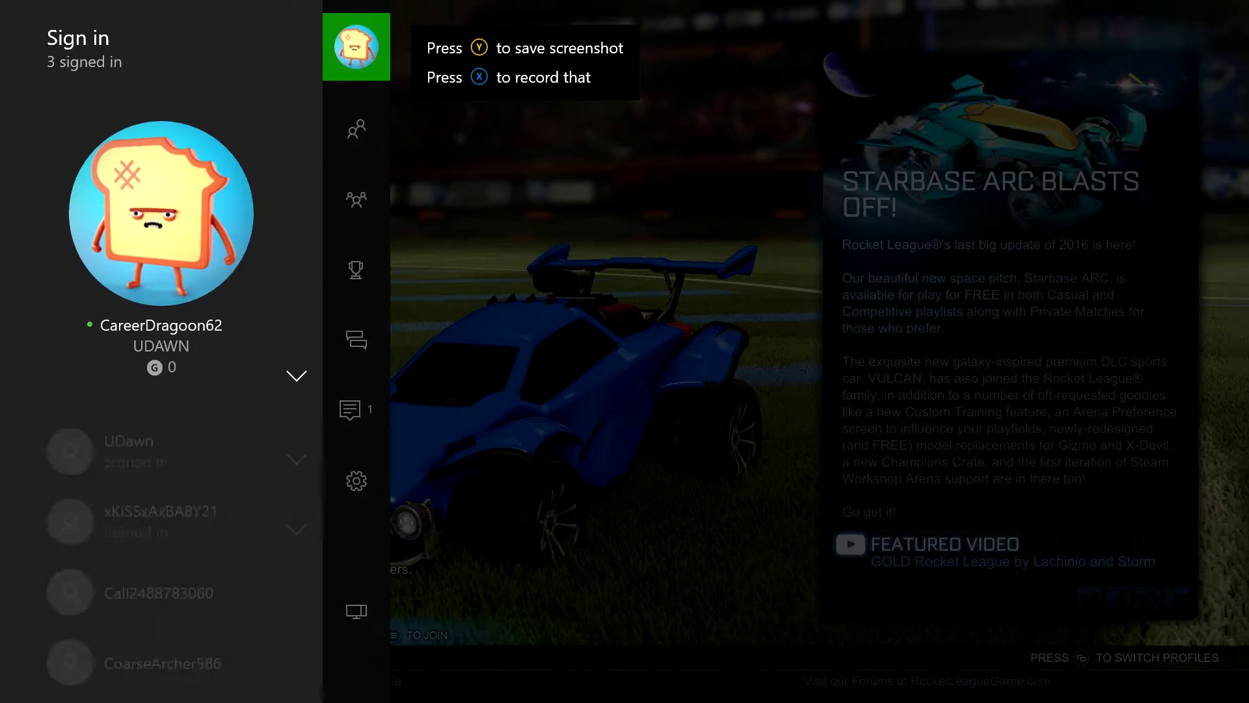
{"action": "key", "text": "Right"}
{"action": "key", "text": "Down"}
{"action": "key", "text": "Down"}
{"action": "key", "text": "Down"}
{"action": "key", "text": "Down"}
{"action": "key", "text": "Down"}
{"action": "key", "text": "Down"}
{"action": "key", "text": "Down"}
{"action": "key", "text": "Up"}
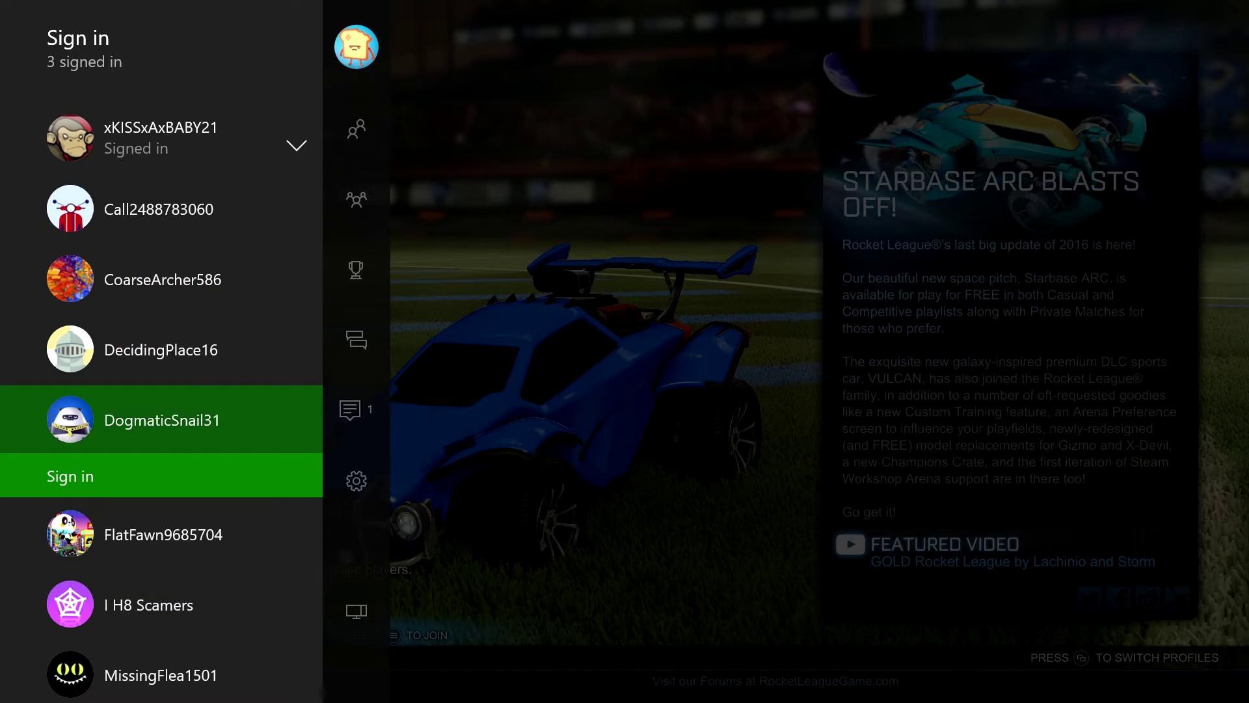
{"action": "key", "text": "Down"}
{"action": "key", "text": "Down"}
{"action": "key", "text": "Down"}
{"action": "key", "text": "Down"}
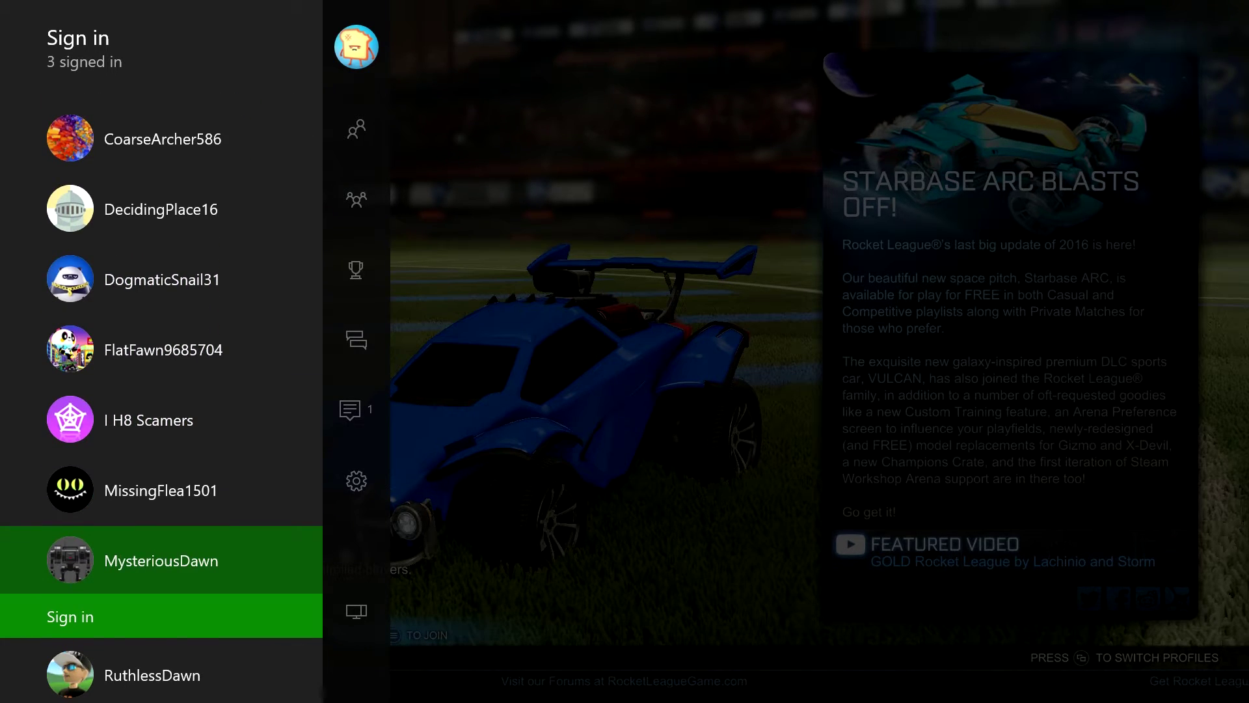
{"action": "key", "text": "Up"}
{"action": "key", "text": "Up"}
{"action": "key", "text": "Up"}
{"action": "key", "text": "Up"}
{"action": "key", "text": "Up"}
{"action": "key", "text": "Up"}
{"action": "key", "text": "Up"}
{"action": "key", "text": "Up"}
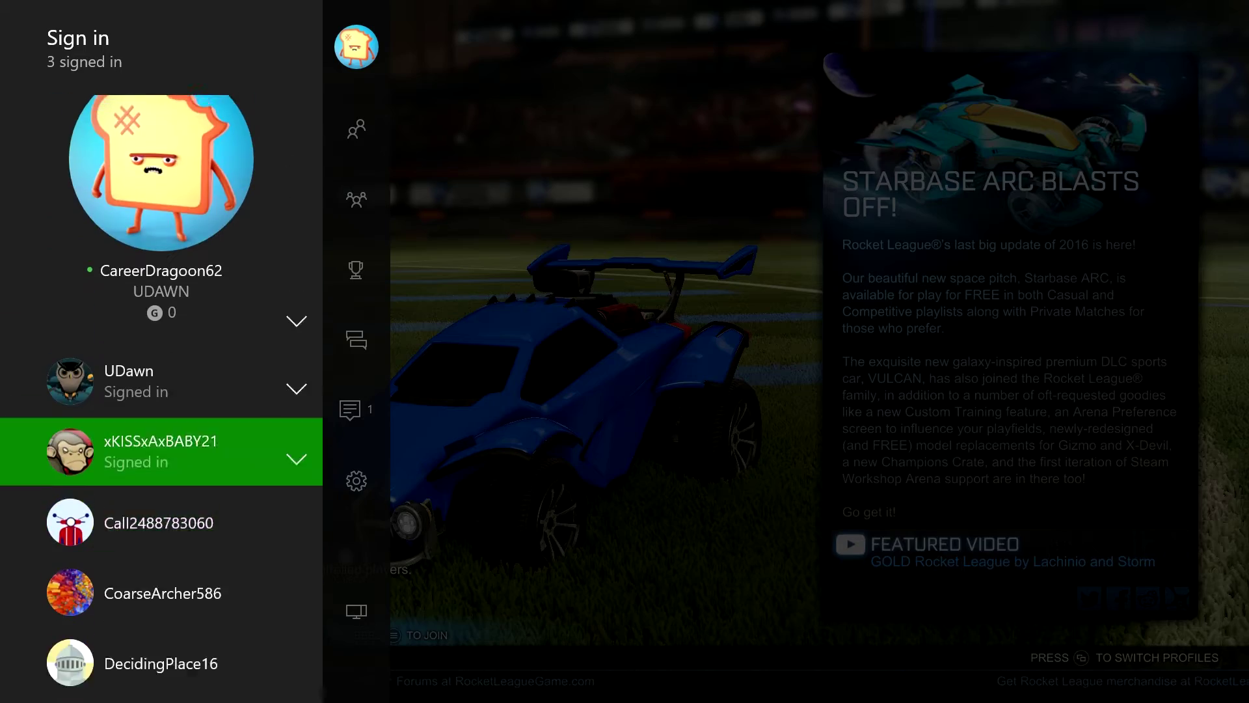
{"action": "key", "text": "Up"}
{"action": "key", "text": "Up"}
{"action": "key", "text": "Return"}
{"action": "key", "text": "Down"}
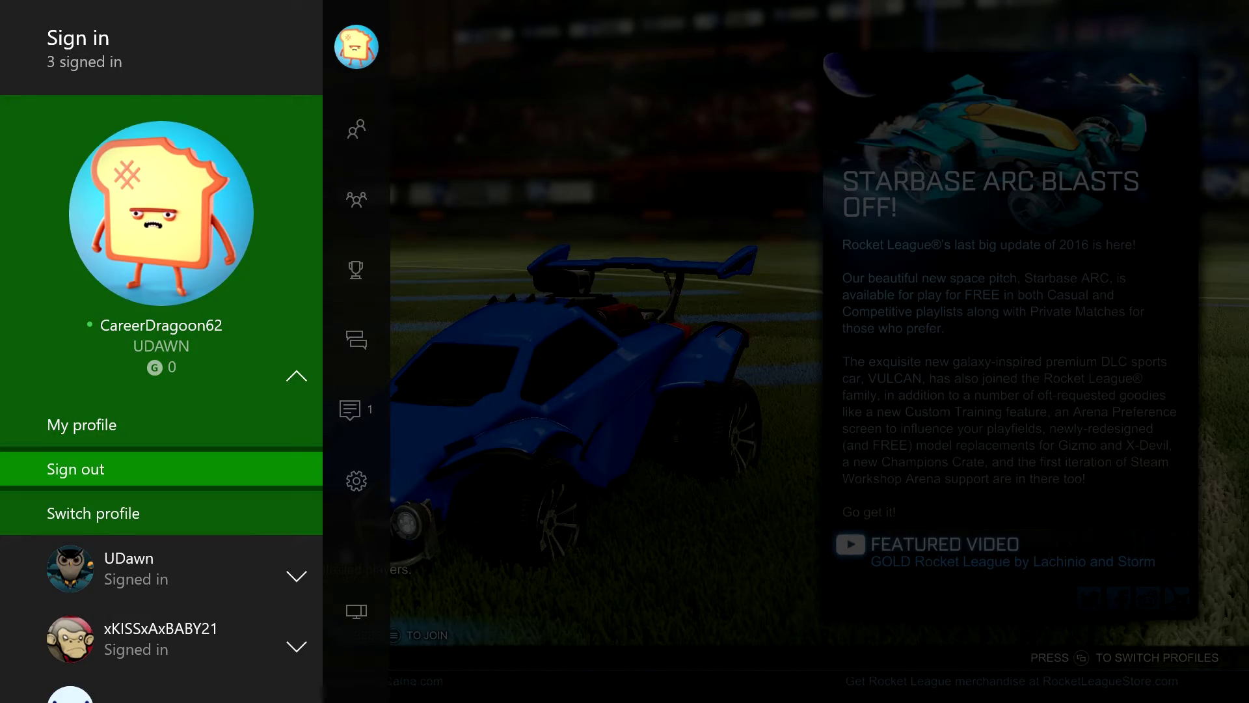
{"action": "key", "text": "Escape"}
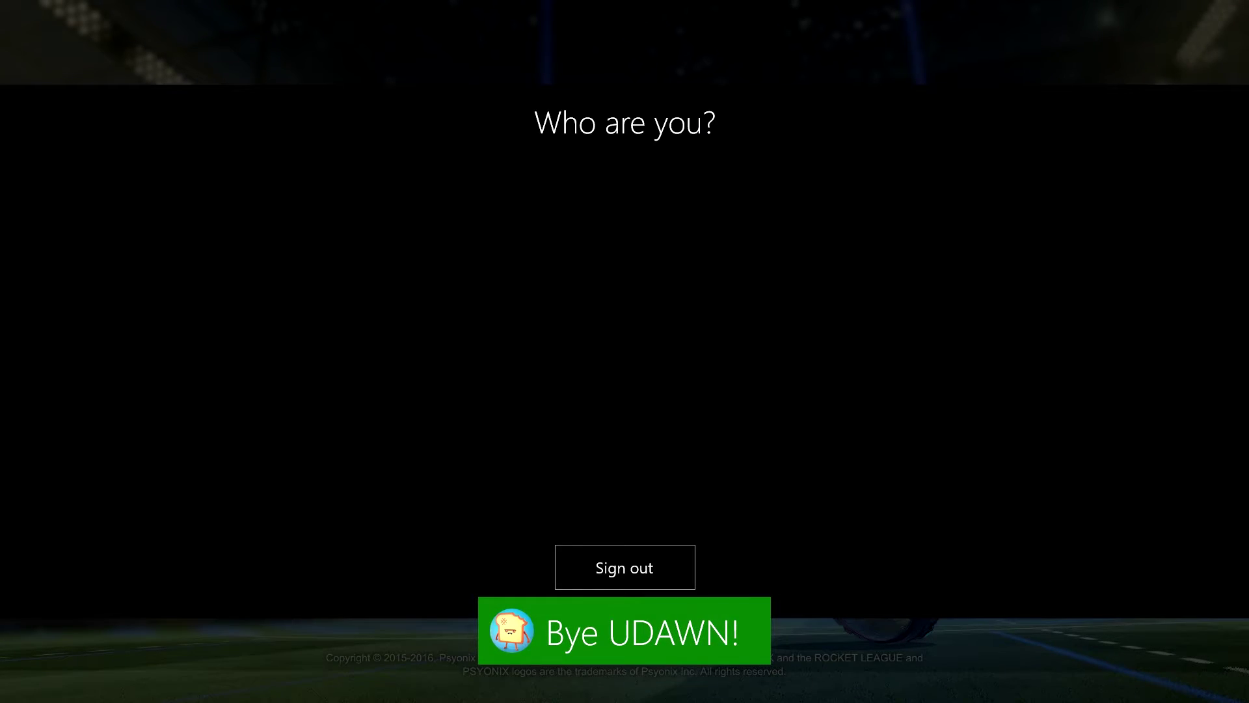
Pick the level 39 Veteran profile in the Who are you? picker and enter the main menu.
{"action": "key", "text": "Right"}
{"action": "key", "text": "Right"}
{"action": "key", "text": "Right"}
{"action": "key", "text": "Right"}
{"action": "key", "text": "Right"}
{"action": "key", "text": "Right"}
{"action": "key", "text": "Right"}
{"action": "key", "text": "Right"}
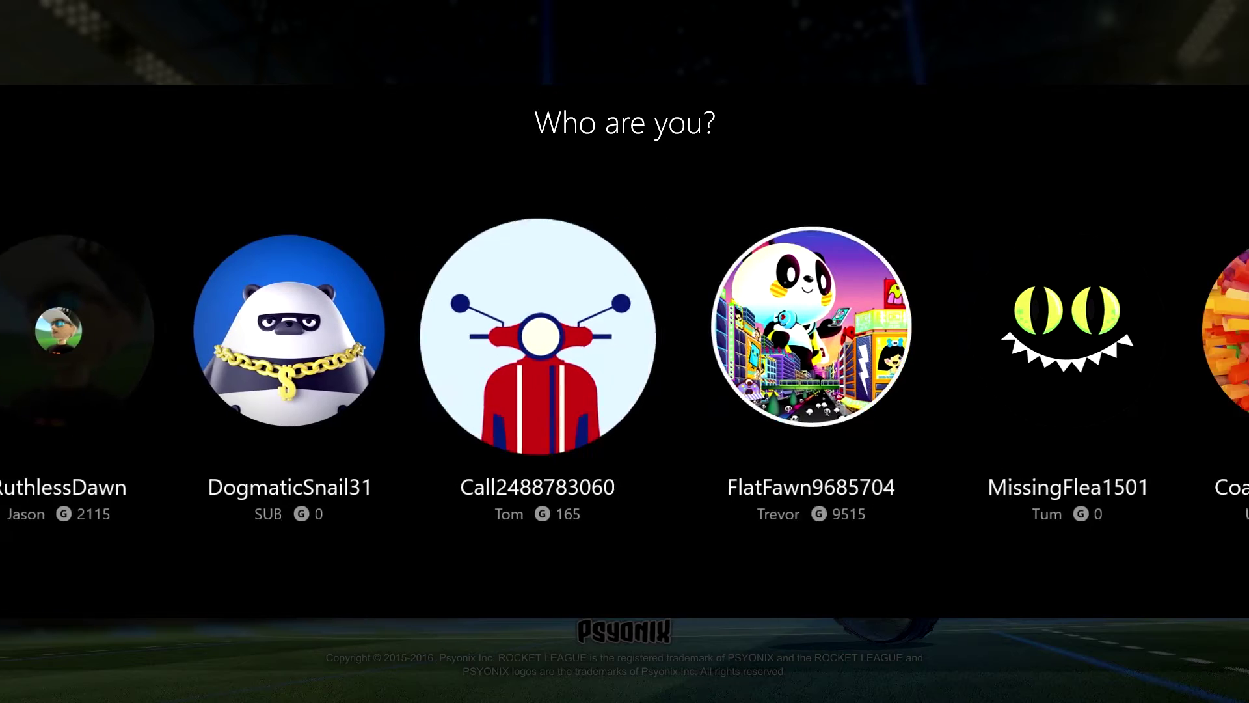
{"action": "key", "text": "Right"}
{"action": "key", "text": "Right"}
{"action": "key", "text": "Right"}
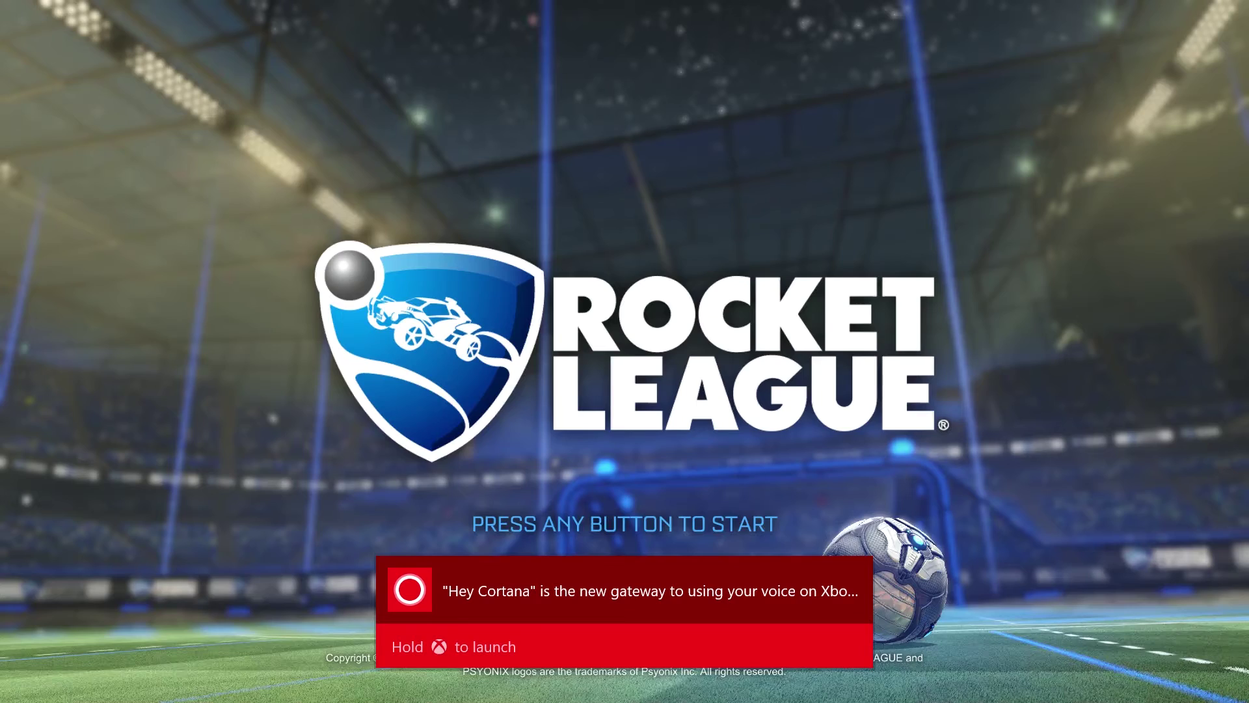
{"action": "key", "text": "Return"}
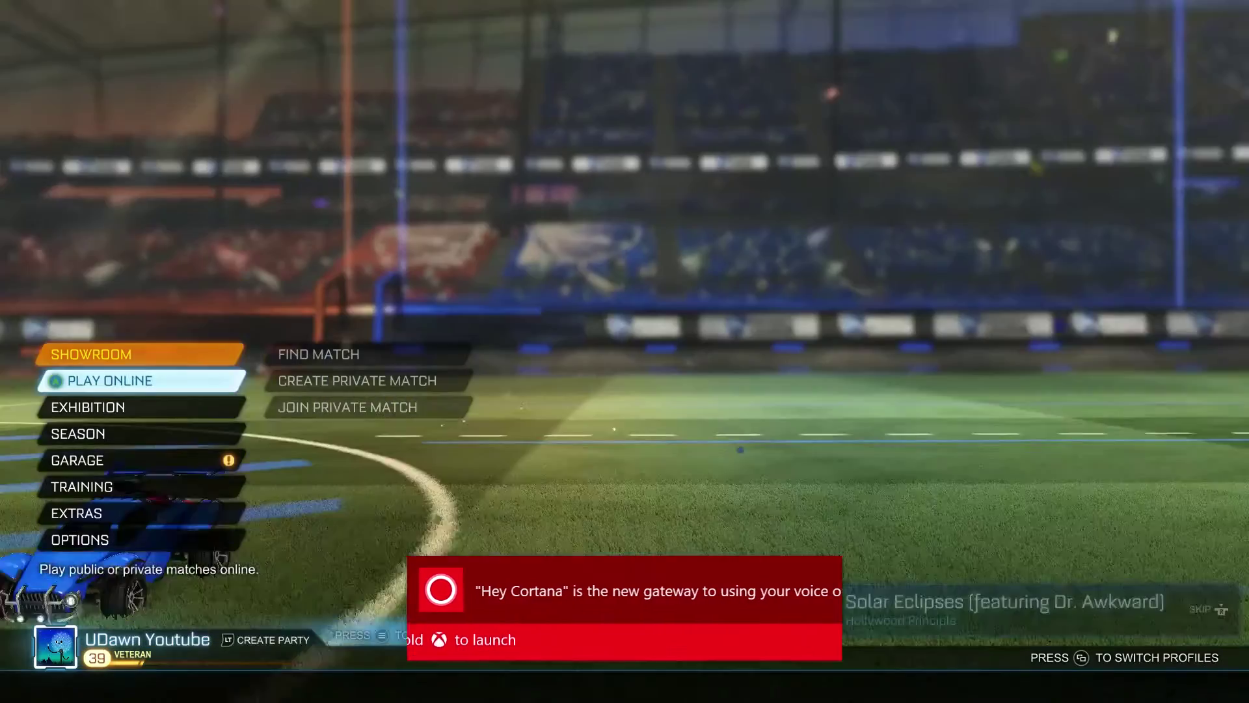